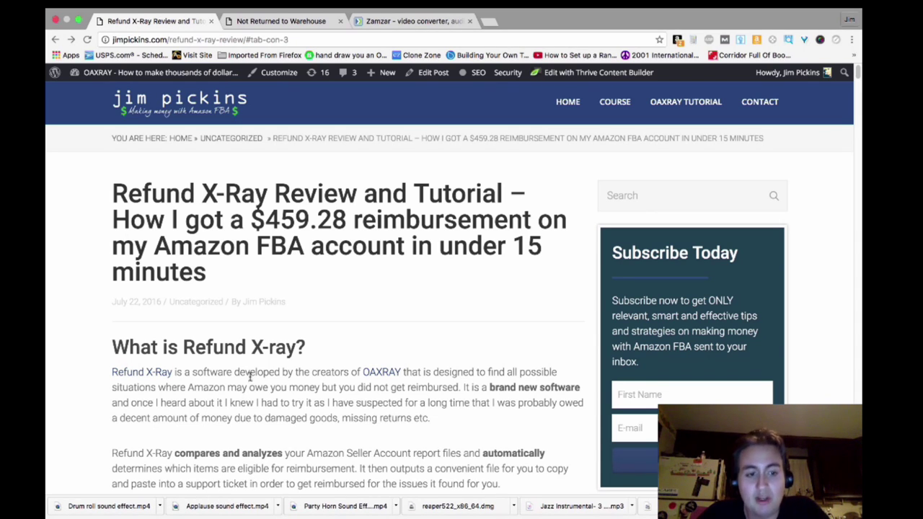
# View the two reimbursement email screenshots enlarged in the Refund X-Ray review, closing the image viewer when done
pyautogui.scroll(-5, 328, 333)
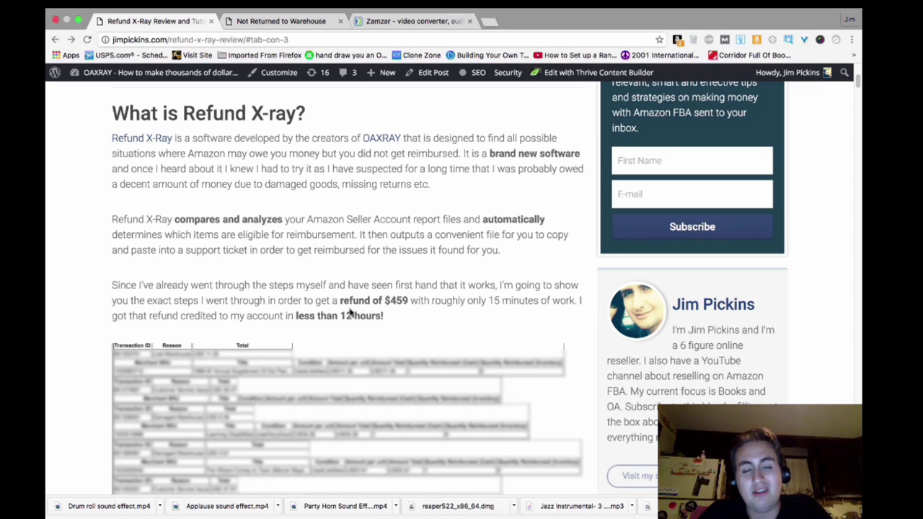
pyautogui.scroll(-5, 354, 317)
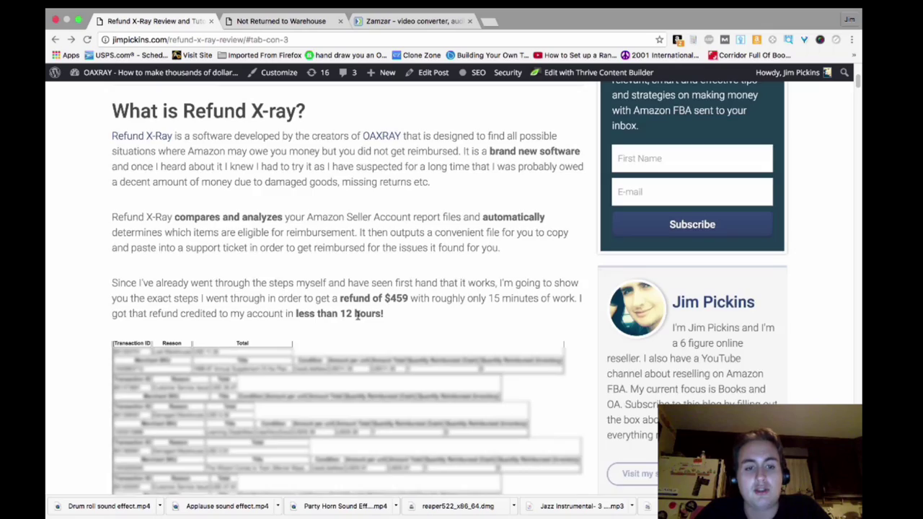
pyautogui.click(301, 271)
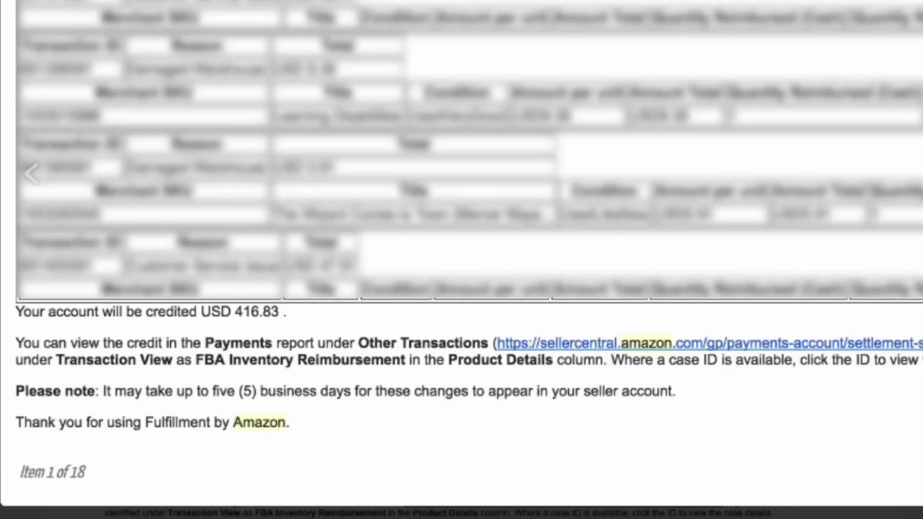
pyautogui.click(454, 307)
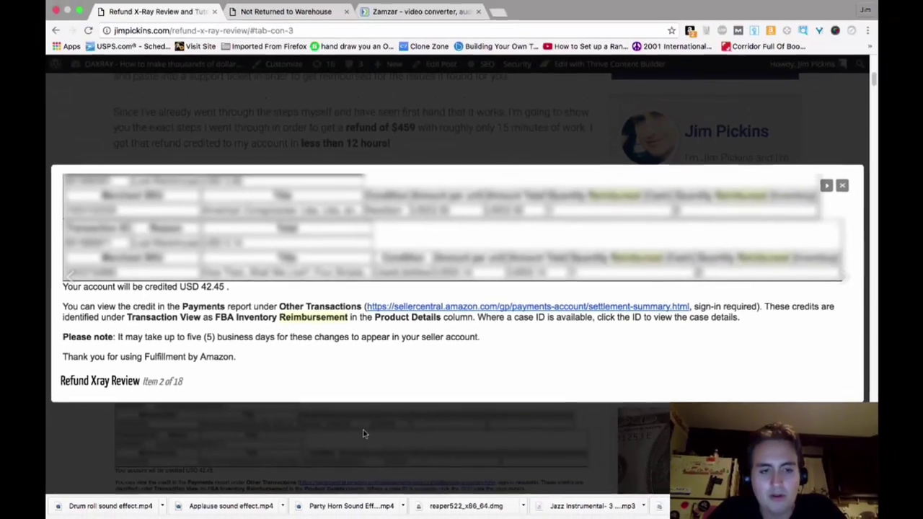
pyautogui.click(363, 431)
pyautogui.scroll(-7, 363, 433)
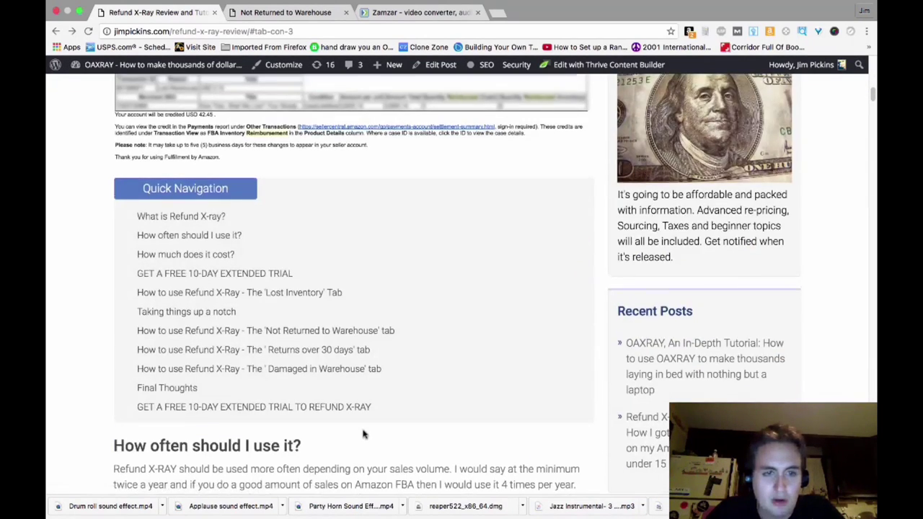
pyautogui.scroll(7, 364, 434)
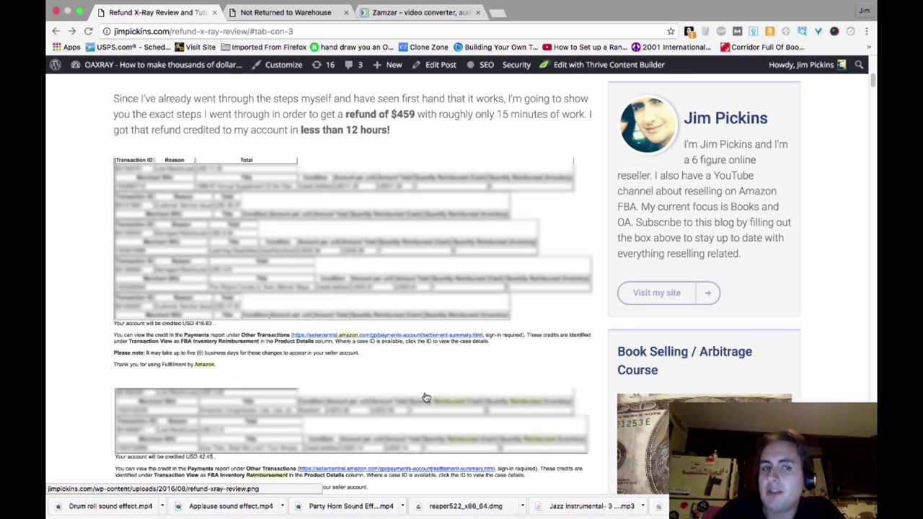
# Read the review's sections on how often to use Refund X-Ray, its cost and signing up for the free extended trial
pyautogui.scroll(-5, 425, 398)
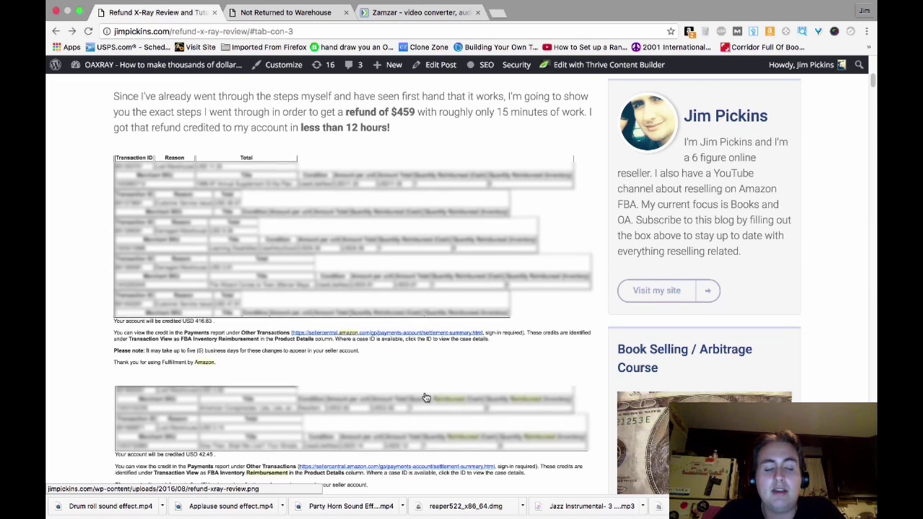
pyautogui.scroll(-10, 425, 397)
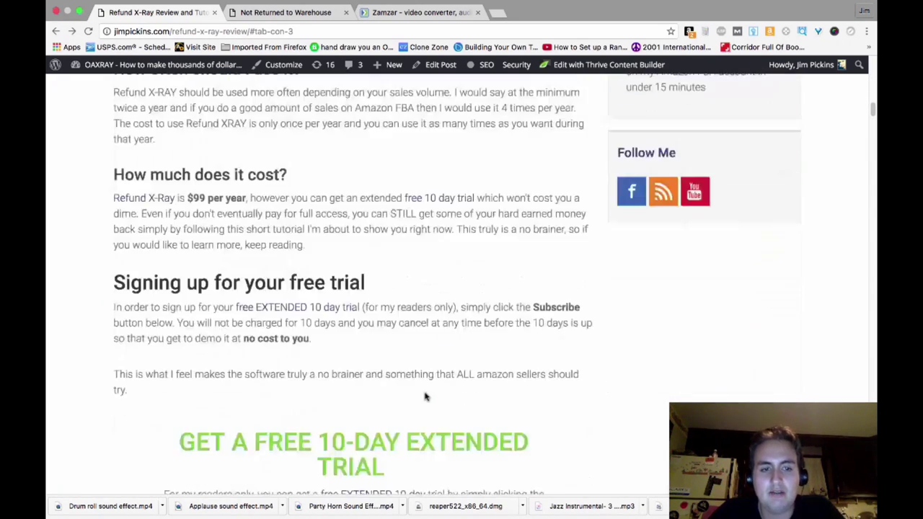
pyautogui.scroll(3, 426, 398)
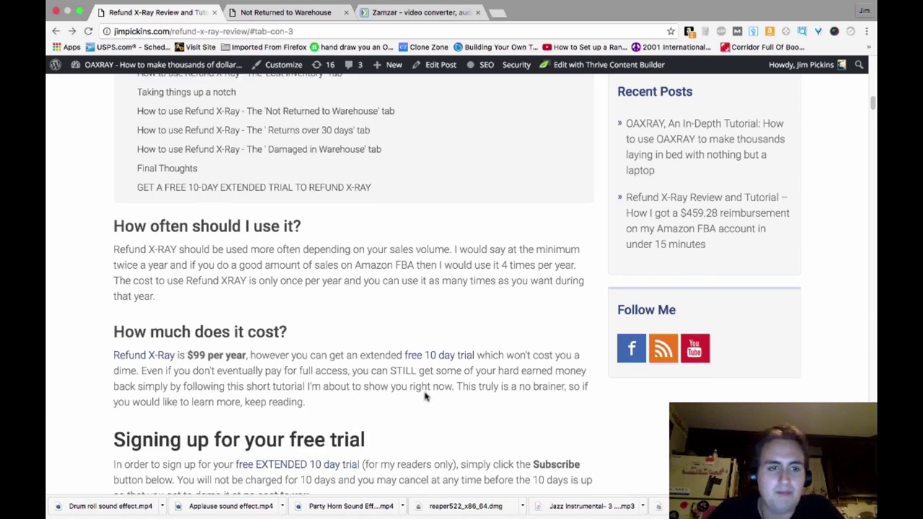
pyautogui.scroll(-2, 425, 396)
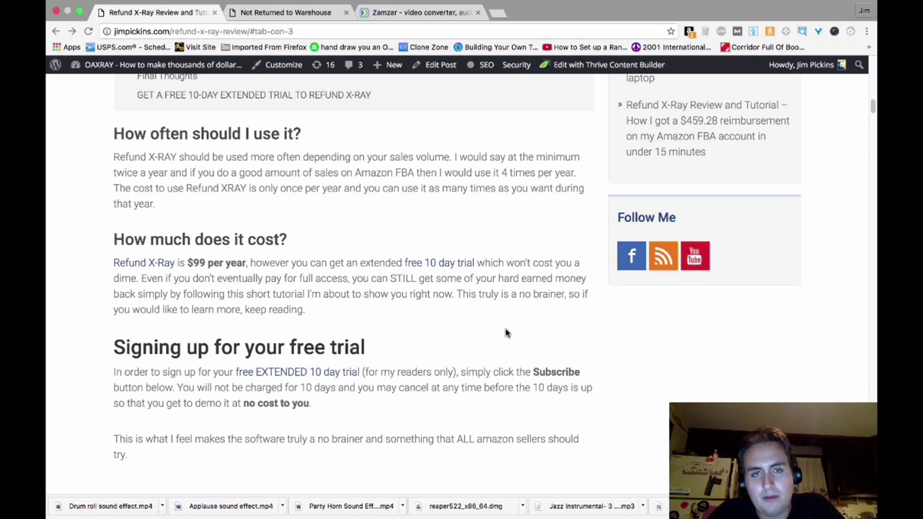
pyautogui.scroll(-5, 505, 333)
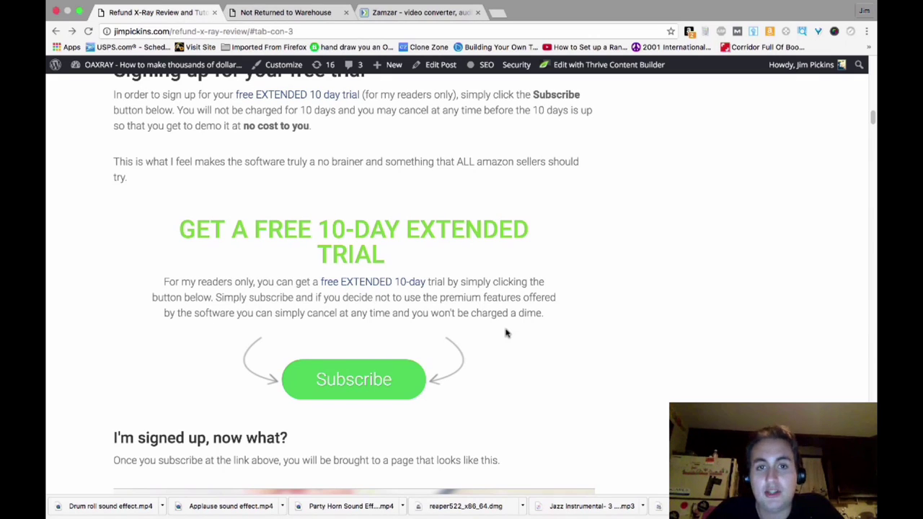
pyautogui.scroll(10, 505, 333)
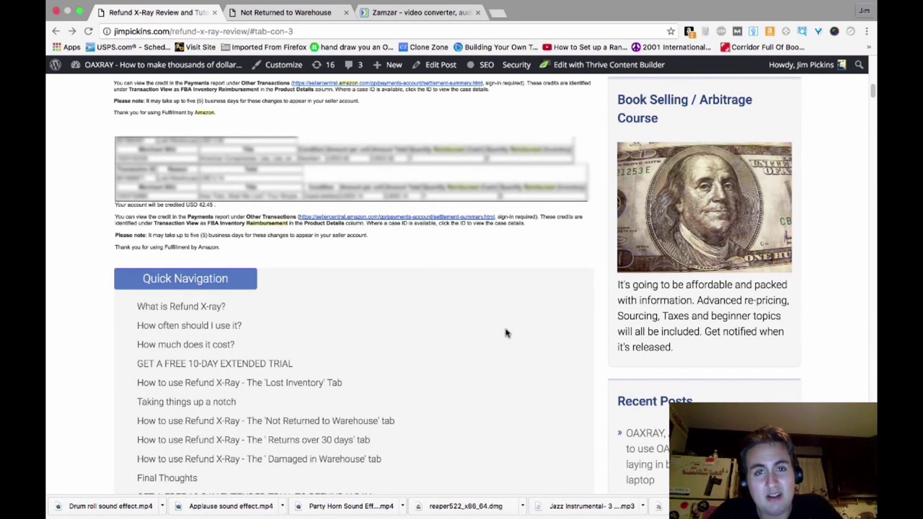
pyautogui.scroll(10, 506, 333)
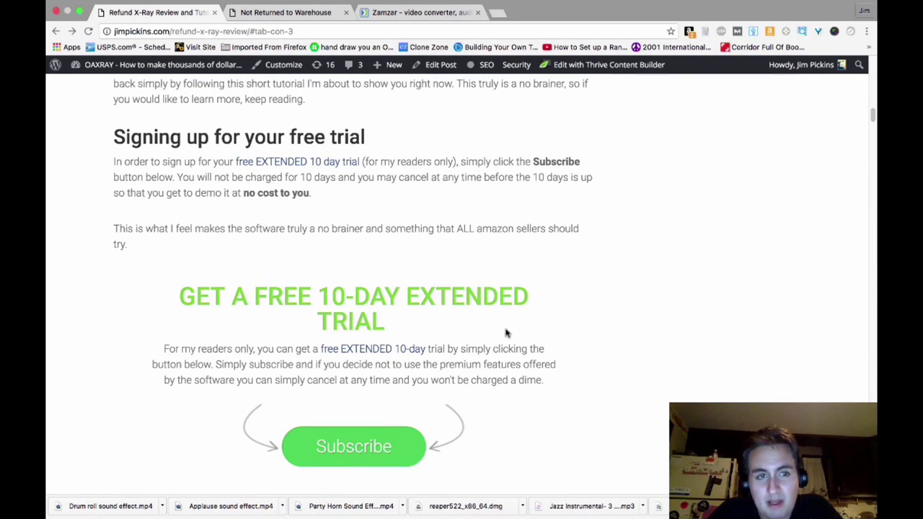
pyautogui.scroll(1, 506, 333)
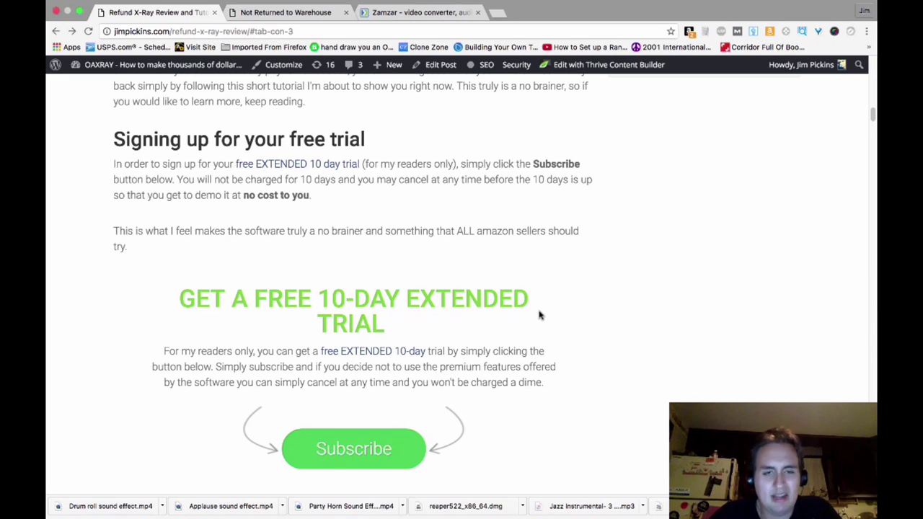
pyautogui.scroll(-1, 540, 315)
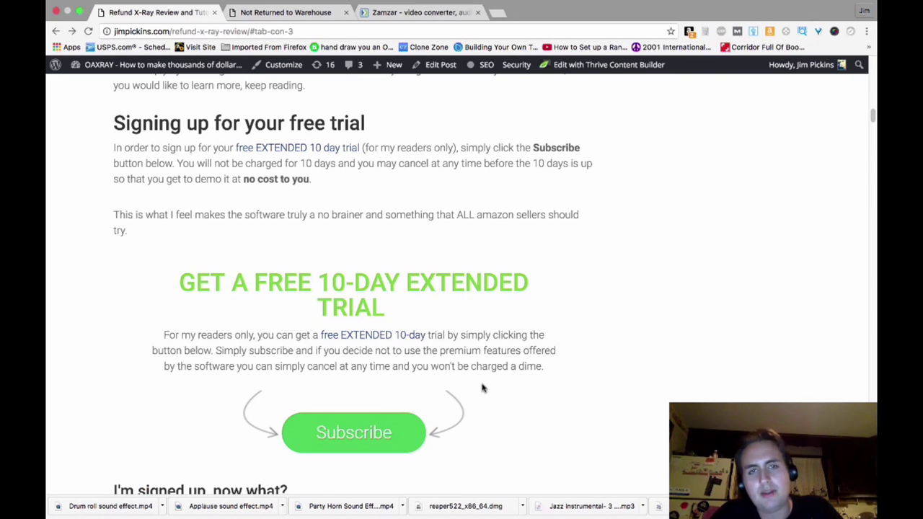
# View the enlarged thank-you, login and sign-up page screenshots in the "I'm signed up, now what?" section, then close the viewer
pyautogui.scroll(-5, 483, 388)
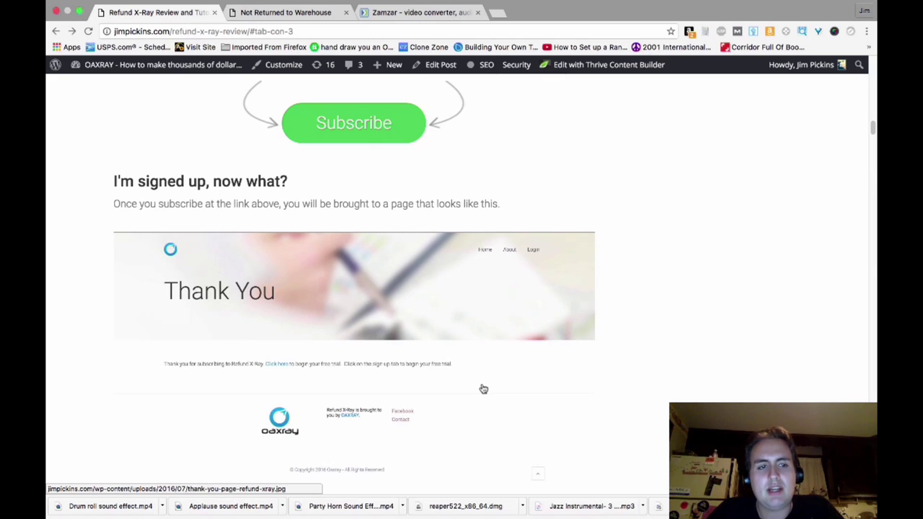
pyautogui.scroll(-1, 482, 387)
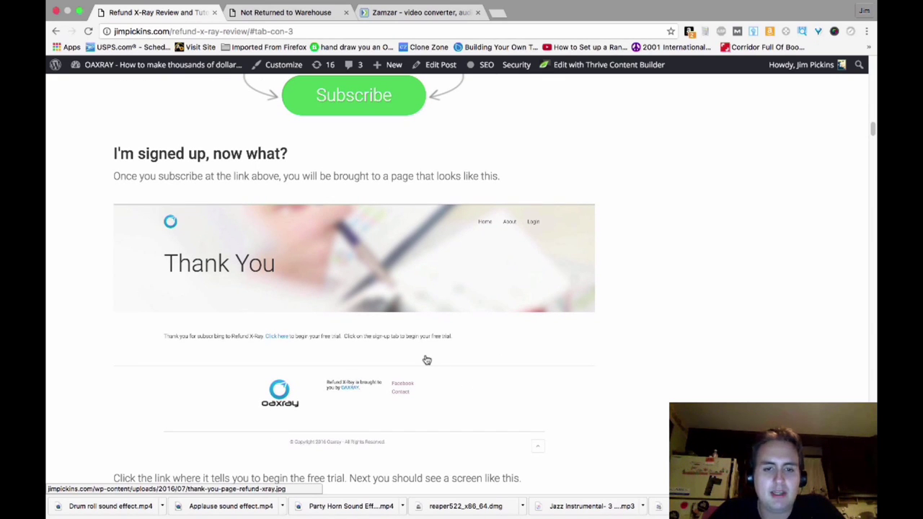
pyautogui.click(426, 360)
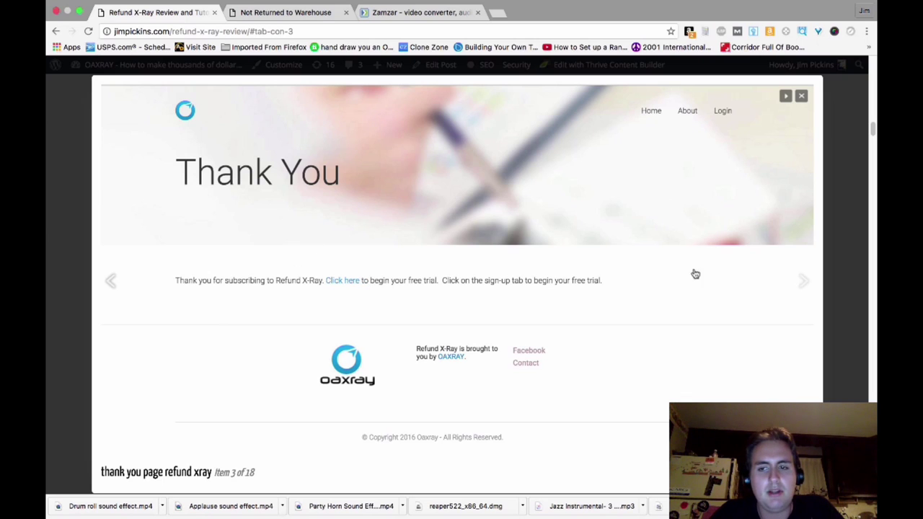
pyautogui.click(800, 280)
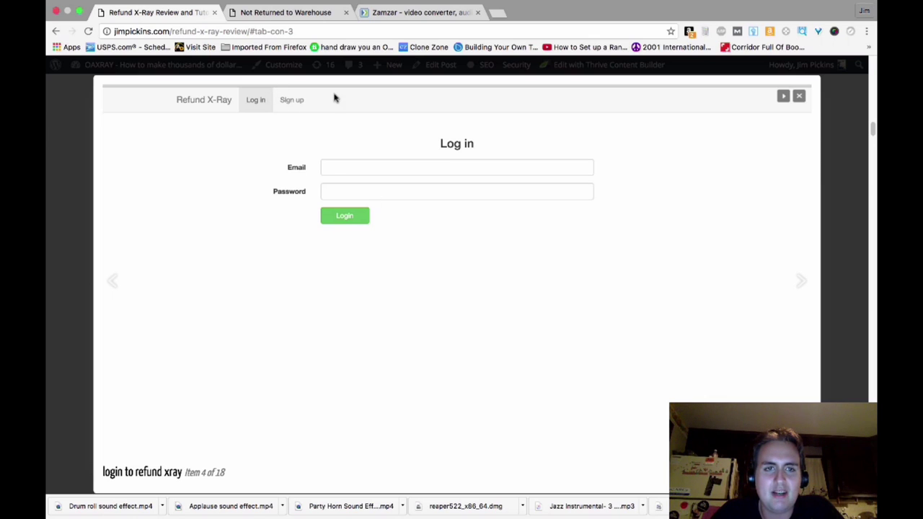
pyautogui.click(798, 282)
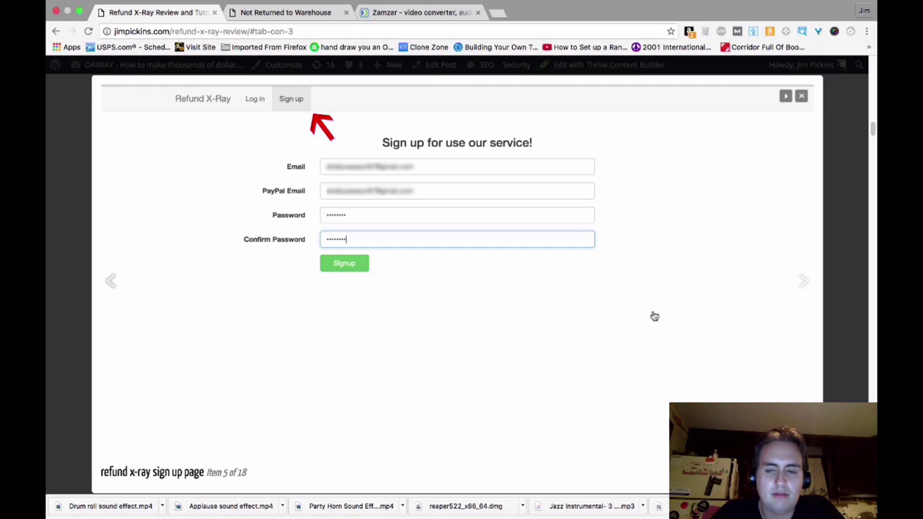
pyautogui.click(827, 304)
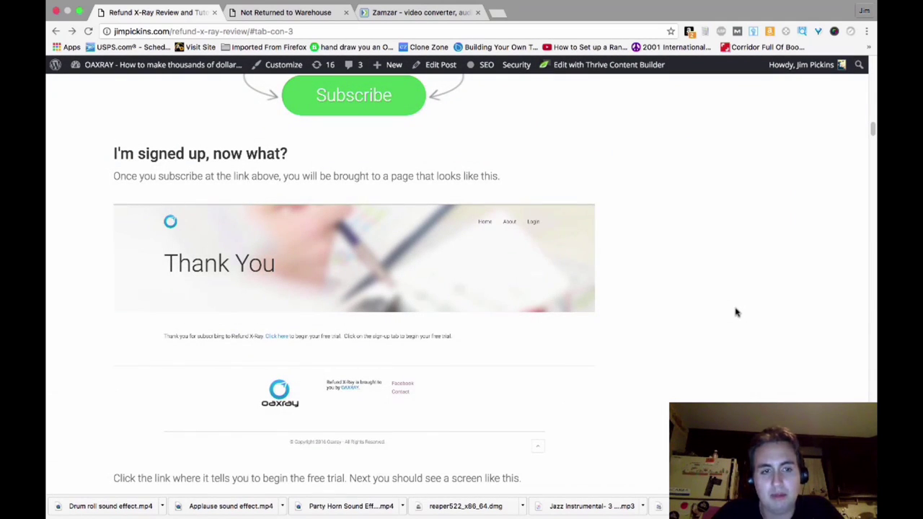
# Find the review's Lost Inventory tab section and bring up the actual Lost Inventory page in Refund X-Ray
pyautogui.scroll(-5, 714, 317)
pyautogui.scroll(-8, 687, 329)
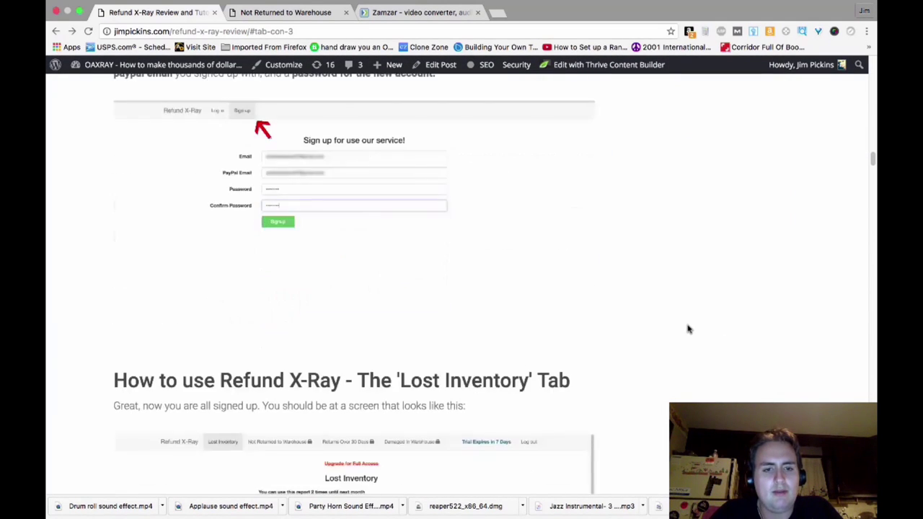
pyautogui.scroll(-3, 687, 330)
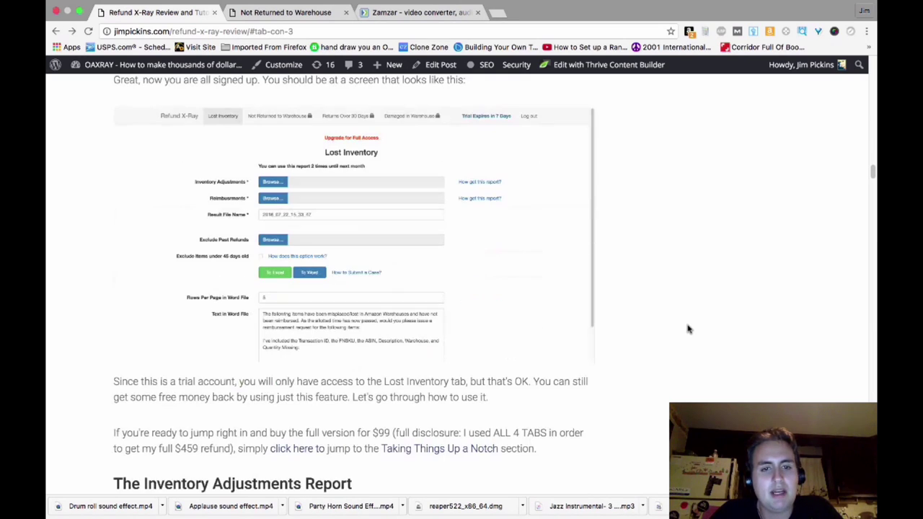
pyautogui.click(348, 211)
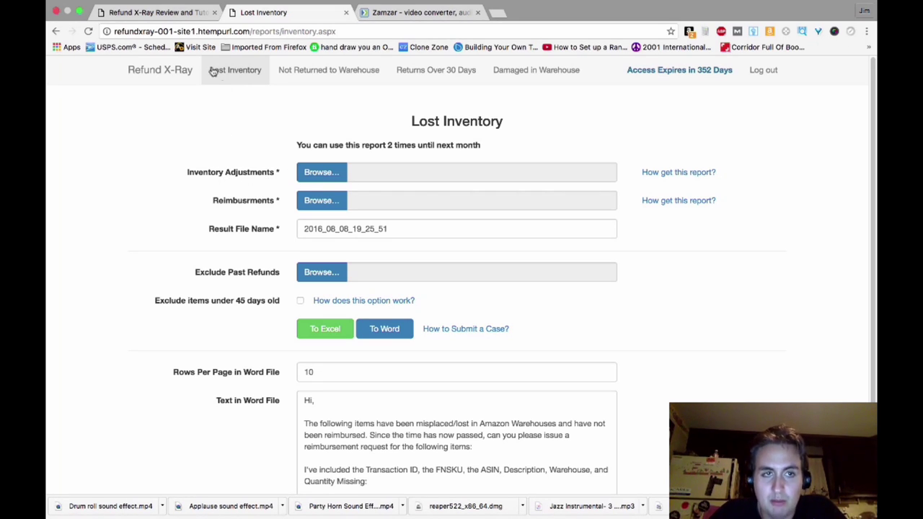
# Return to the review article and play the inventory adjustments download video in the Inventory Adjustments Report section
pyautogui.click(158, 12)
pyautogui.scroll(-3, 469, 201)
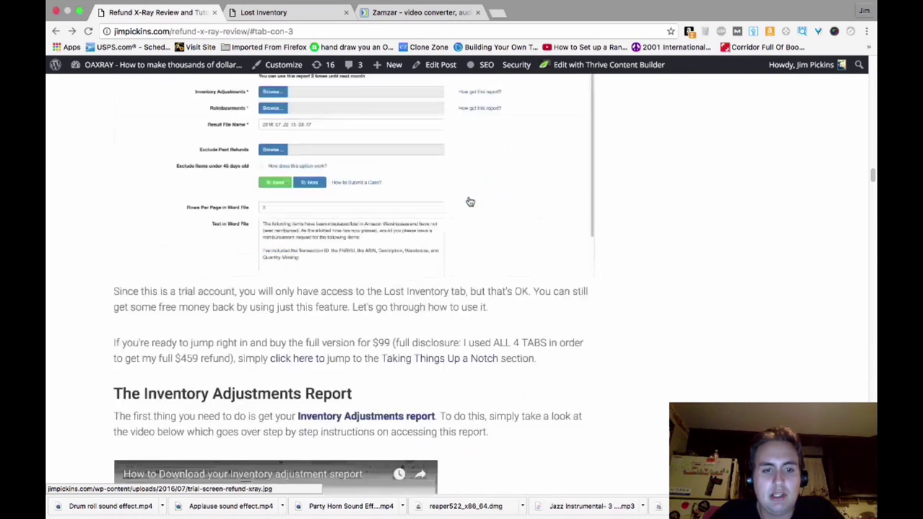
pyautogui.scroll(-10, 470, 201)
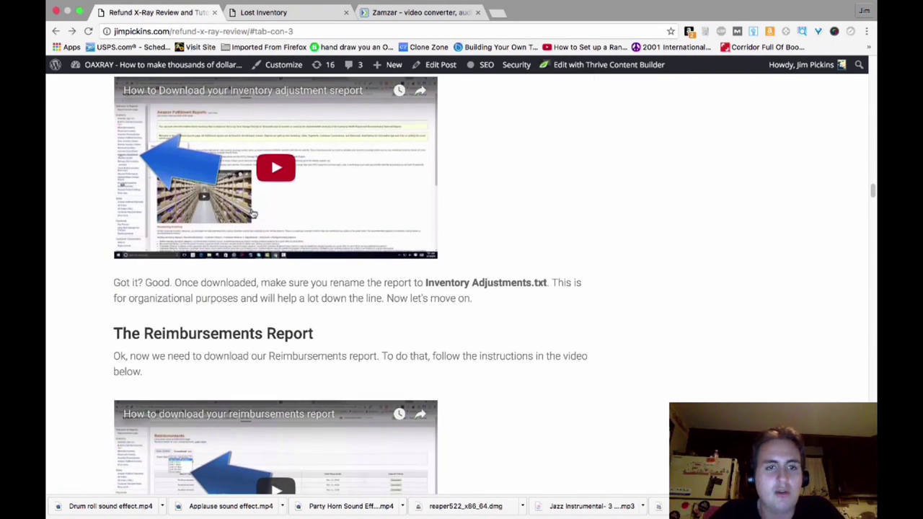
pyautogui.scroll(1, 266, 209)
pyautogui.scroll(2, 268, 214)
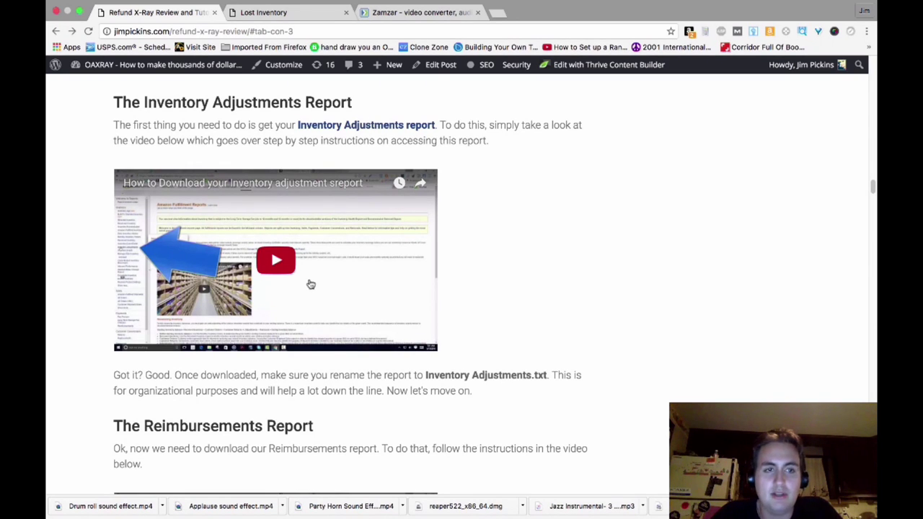
pyautogui.scroll(20, 282, 264)
pyautogui.scroll(-8, 282, 263)
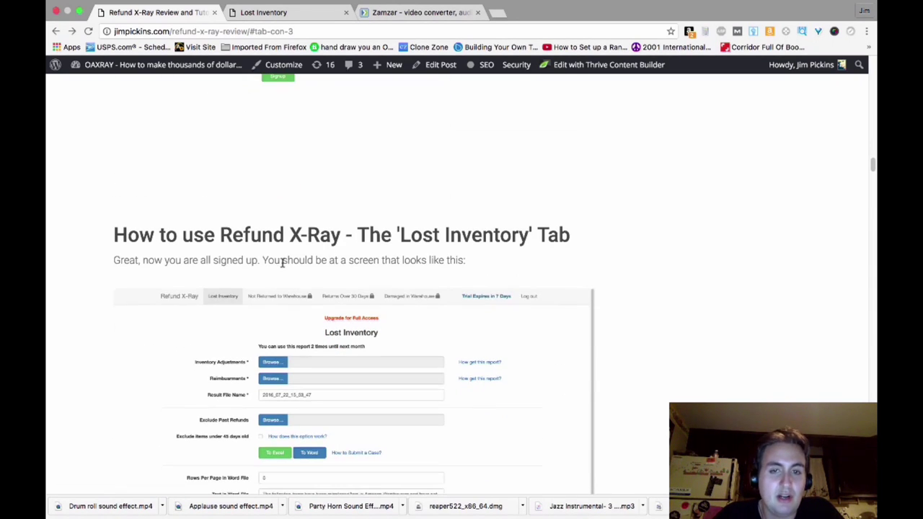
pyautogui.scroll(-8, 282, 263)
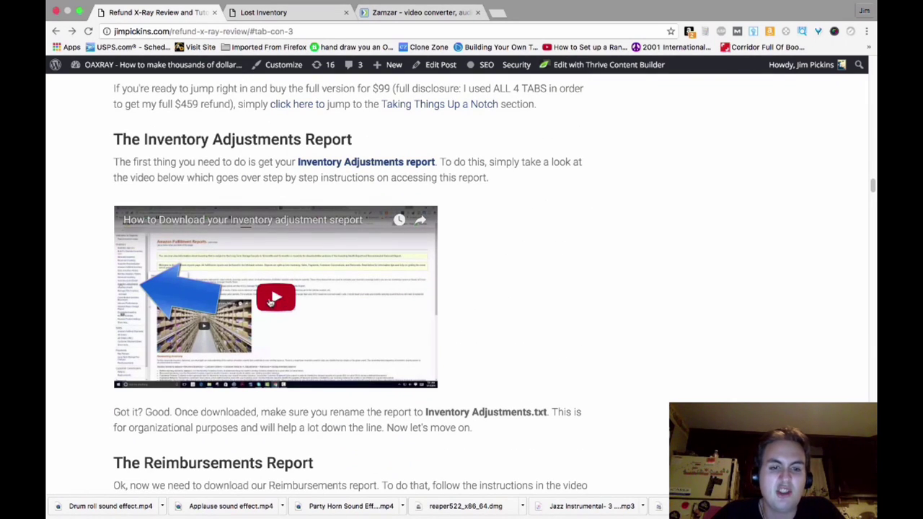
pyautogui.click(278, 299)
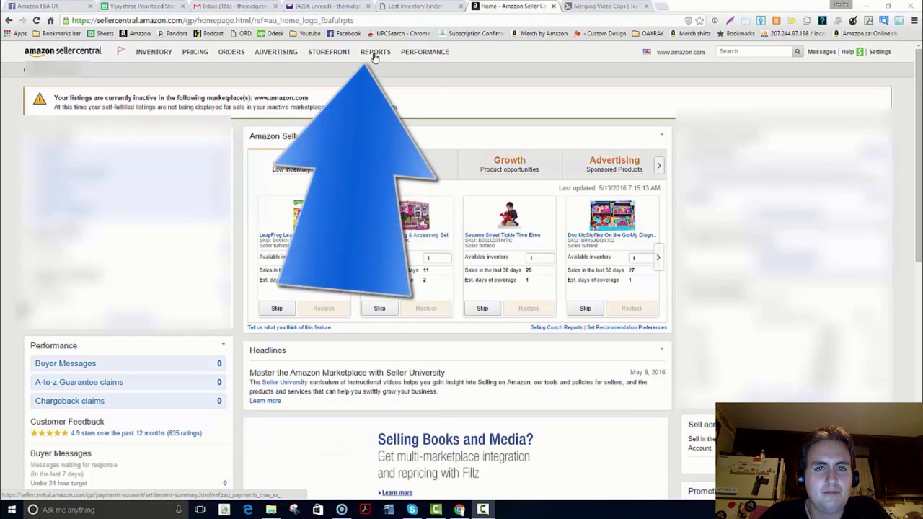
# Open the Inventory Adjustments report among the Fulfillment reports in Amazon Seller Central and show its download options
pyautogui.moveTo(374, 57)
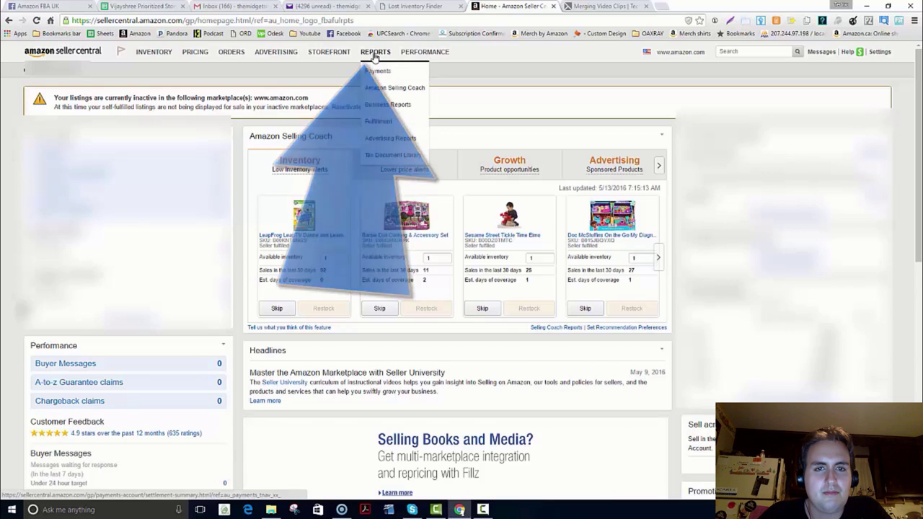
pyautogui.click(374, 122)
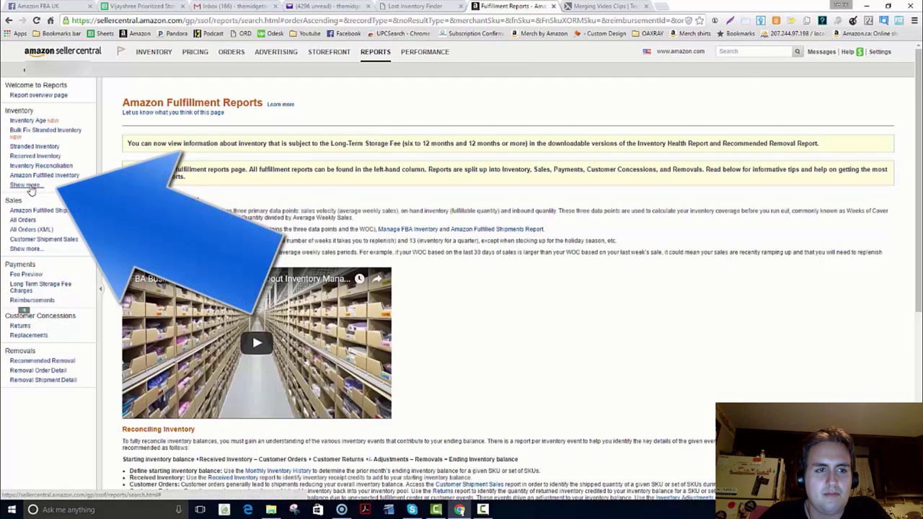
pyautogui.click(31, 186)
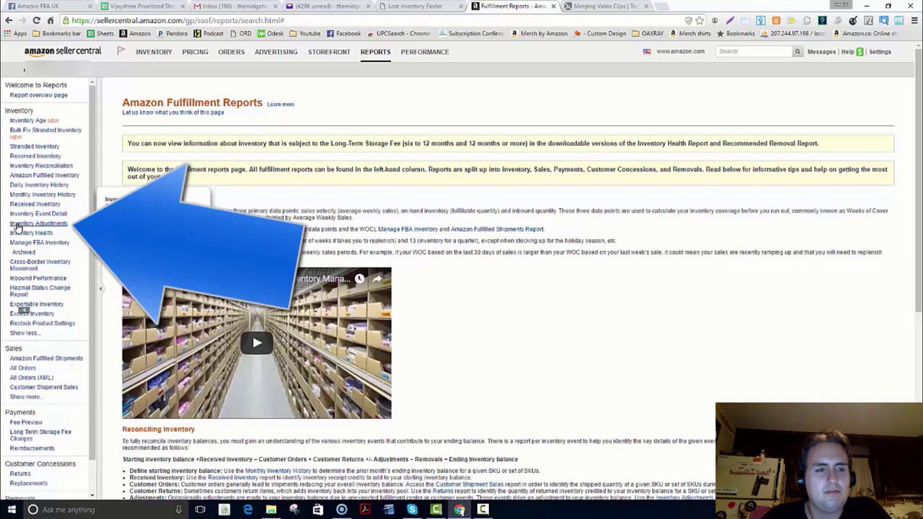
pyautogui.click(18, 226)
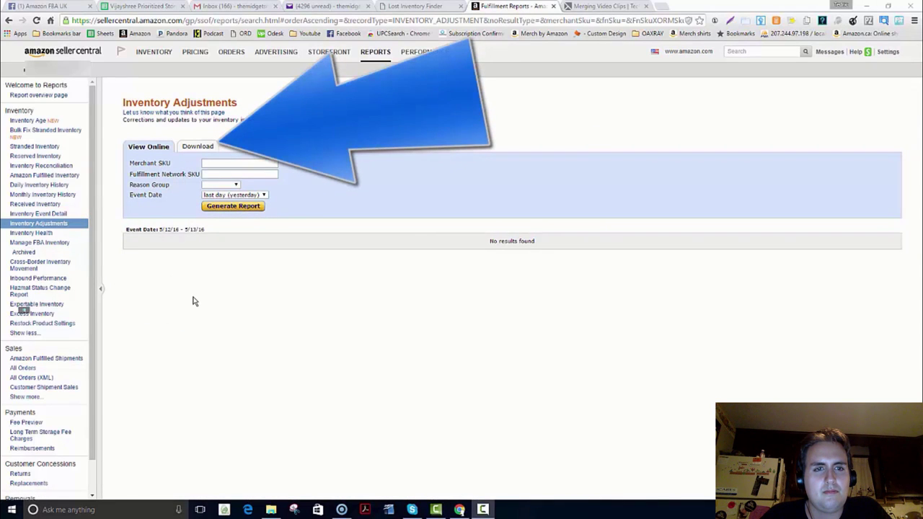
pyautogui.click(196, 148)
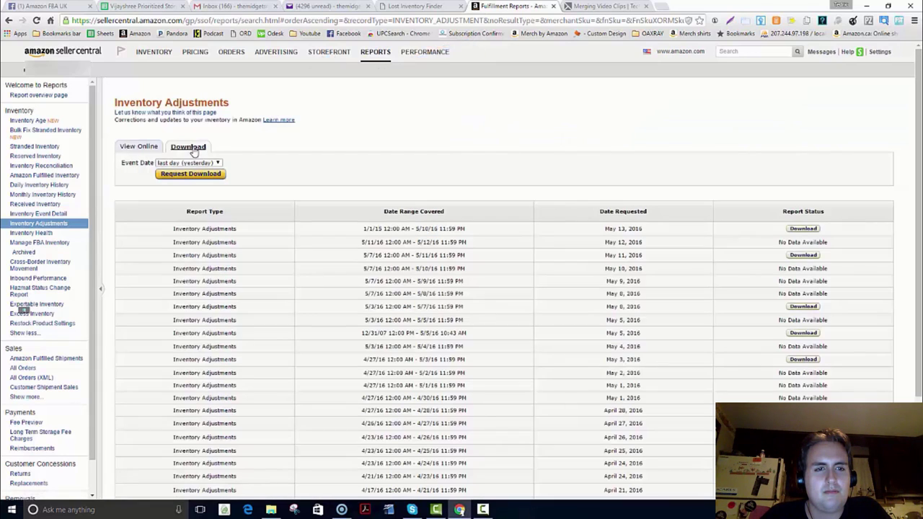
# Set the Inventory Adjustments download's event date to Exact dates, from 01/01/2008 to 05/13/2016
pyautogui.click(180, 163)
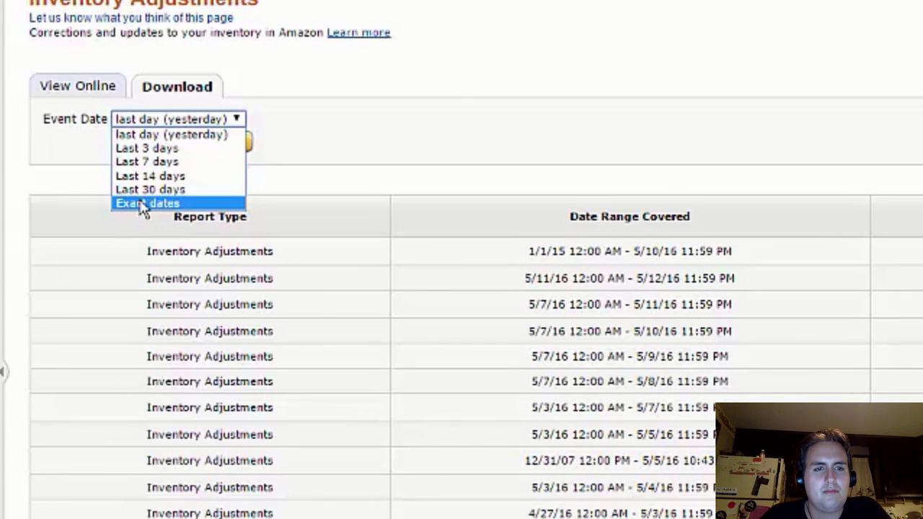
pyautogui.click(143, 205)
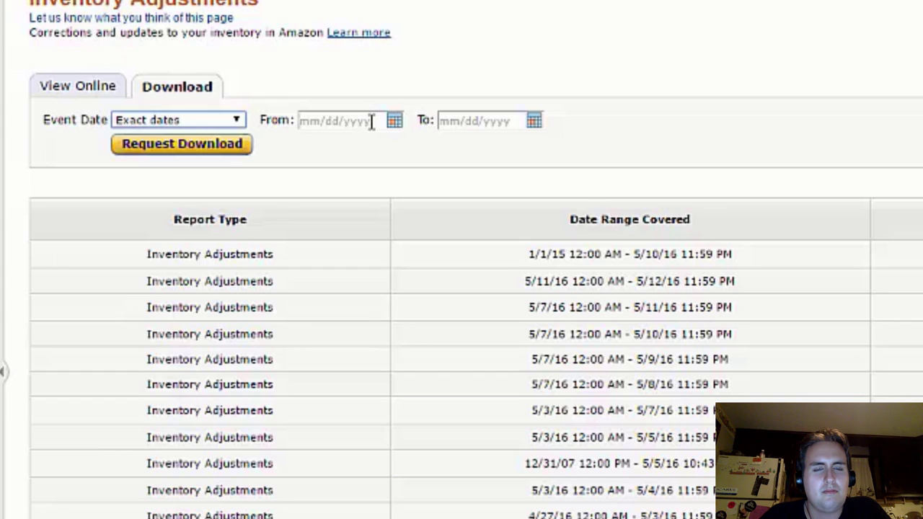
pyautogui.moveTo(372, 122); pyautogui.dragTo(295, 128)
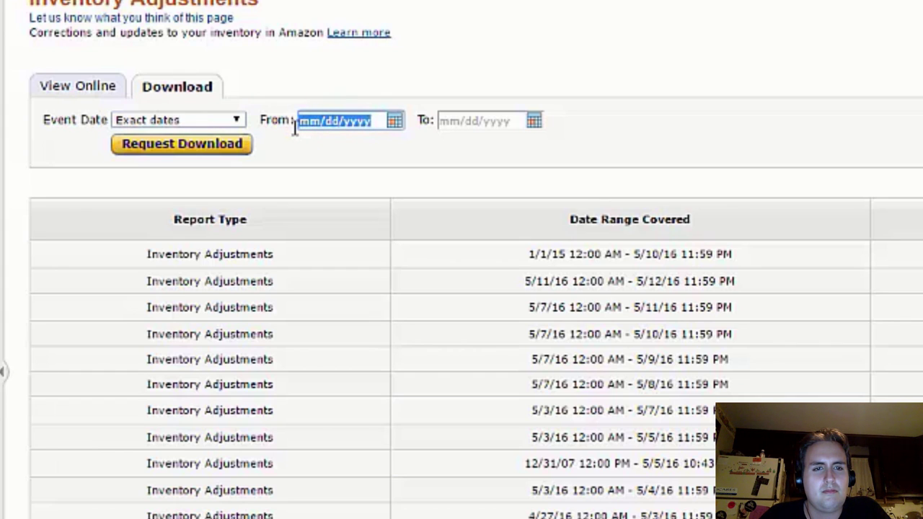
pyautogui.write('01/0')
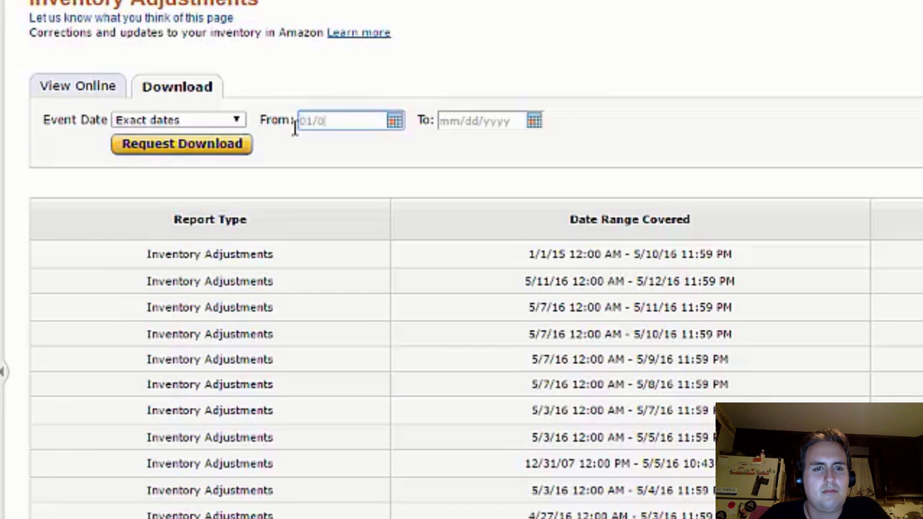
pyautogui.write('1/2008')
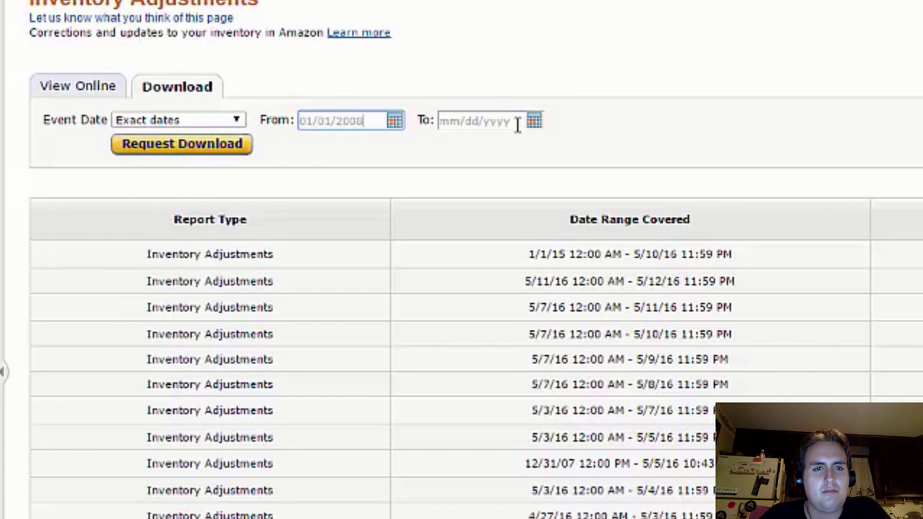
pyautogui.moveTo(519, 123); pyautogui.dragTo(418, 123)
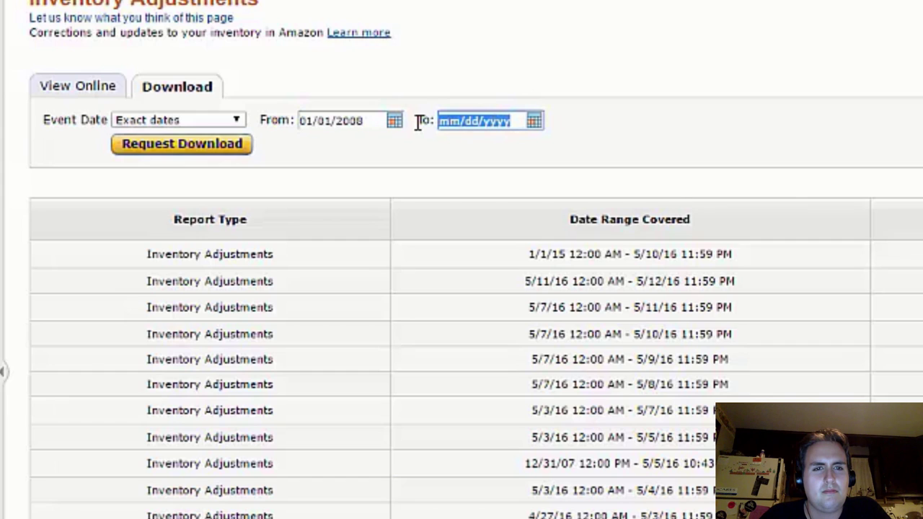
pyautogui.write('05')
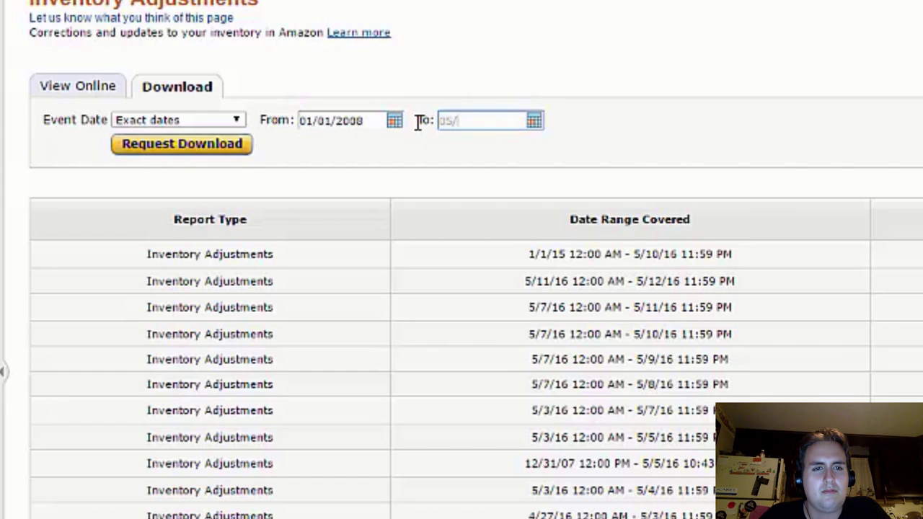
pyautogui.write('/13/2016')
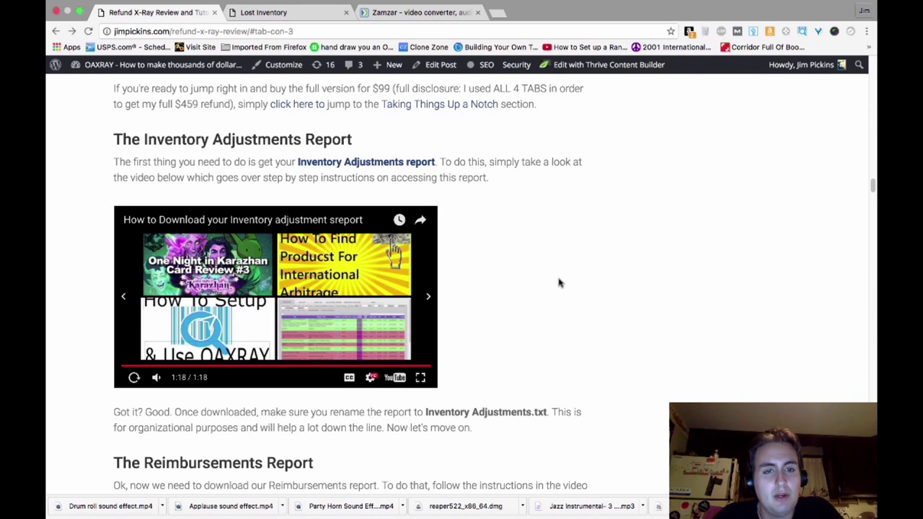
# Go to the review article's Reimbursements Report section and play its reimbursements report download video in full screen
pyautogui.scroll(-1, 559, 282)
pyautogui.scroll(-1, 559, 282)
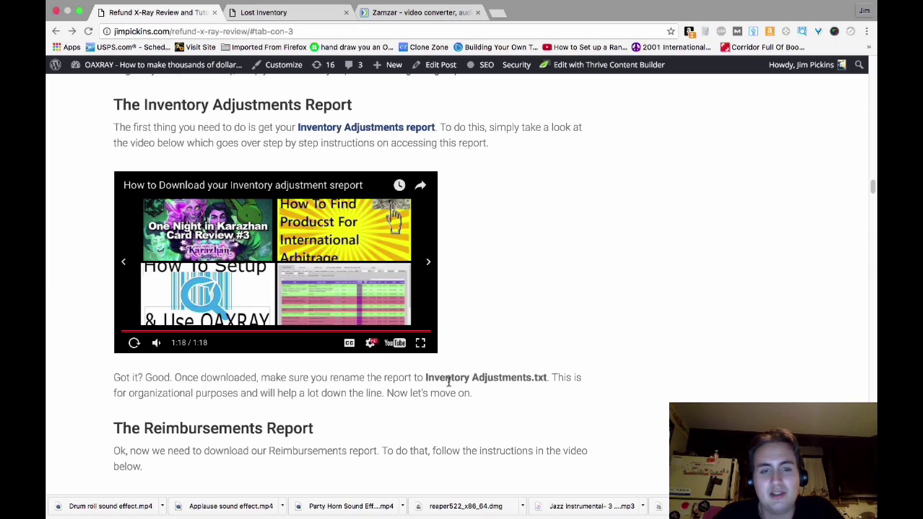
pyautogui.scroll(-3, 449, 383)
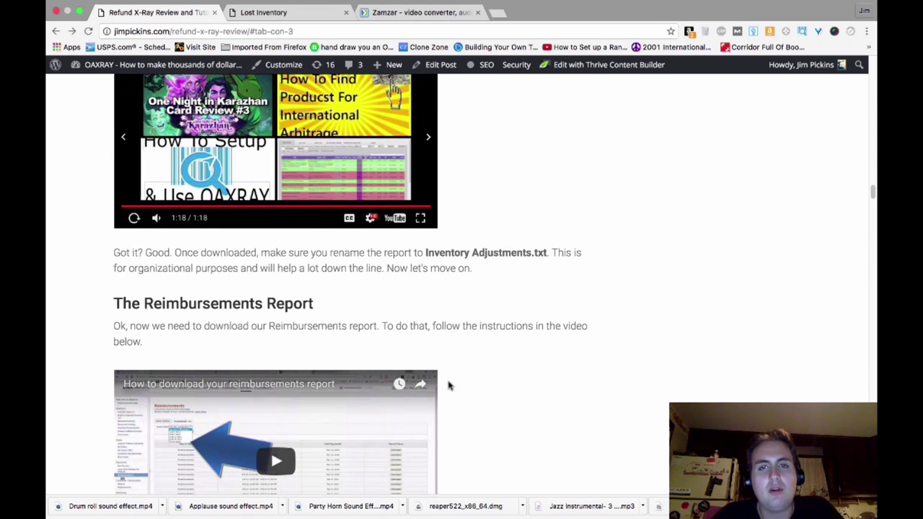
pyautogui.scroll(-1, 448, 386)
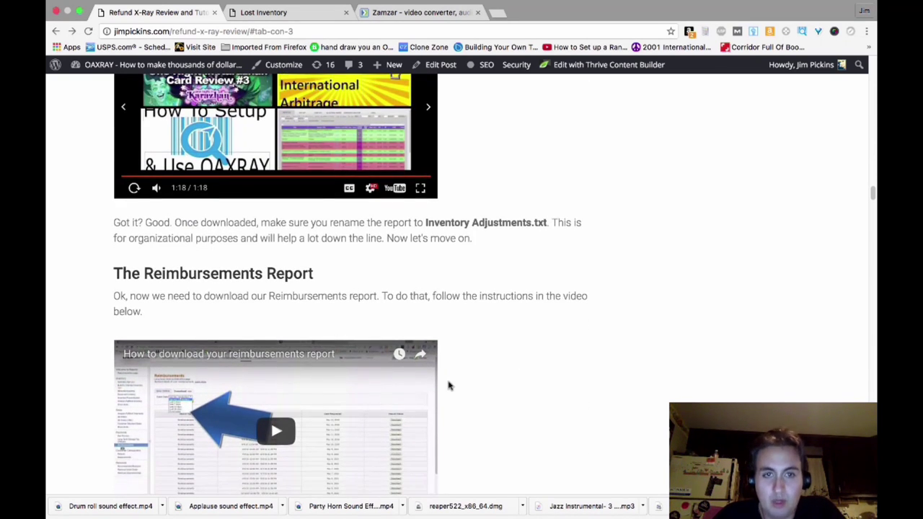
pyautogui.scroll(-3, 449, 385)
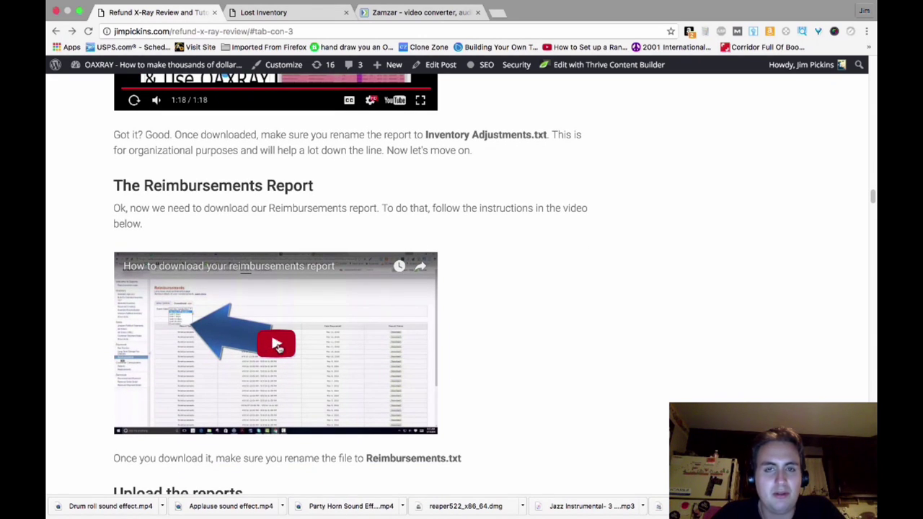
pyautogui.scroll(-2, 275, 346)
pyautogui.click(286, 289)
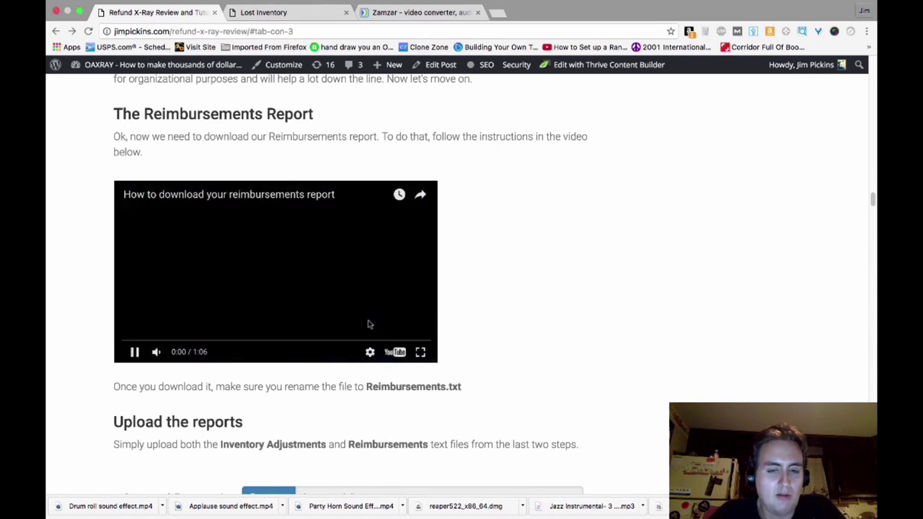
pyautogui.click(421, 353)
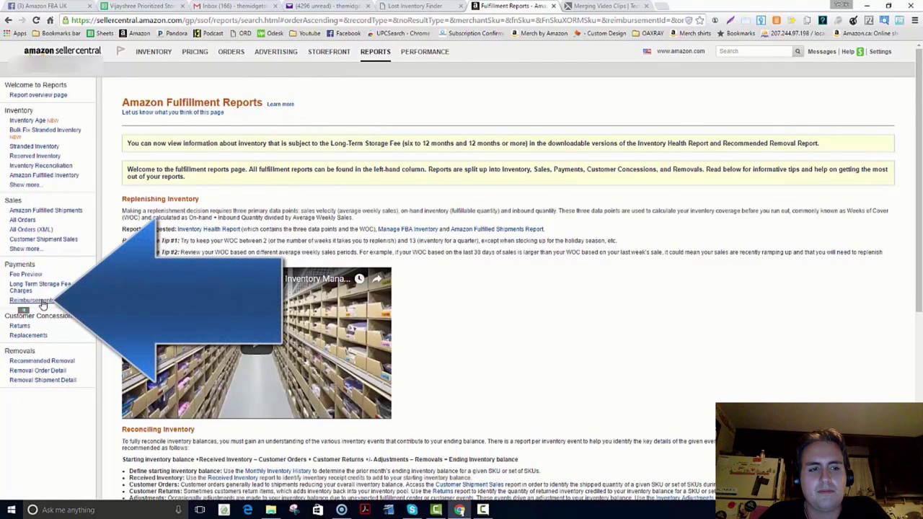
# Open the download options of the Reimbursements report under Payments in Amazon Seller Central and choose Exact dates as the event date
pyautogui.click(33, 301)
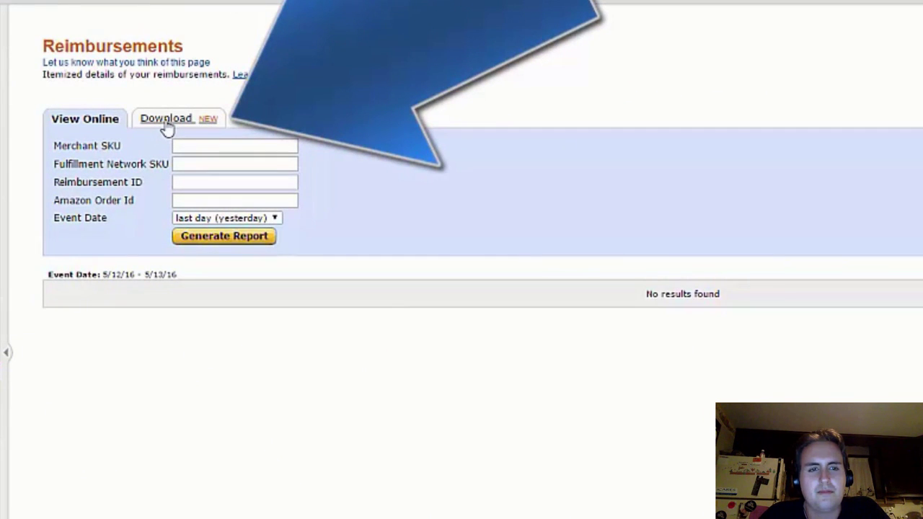
pyautogui.click(167, 126)
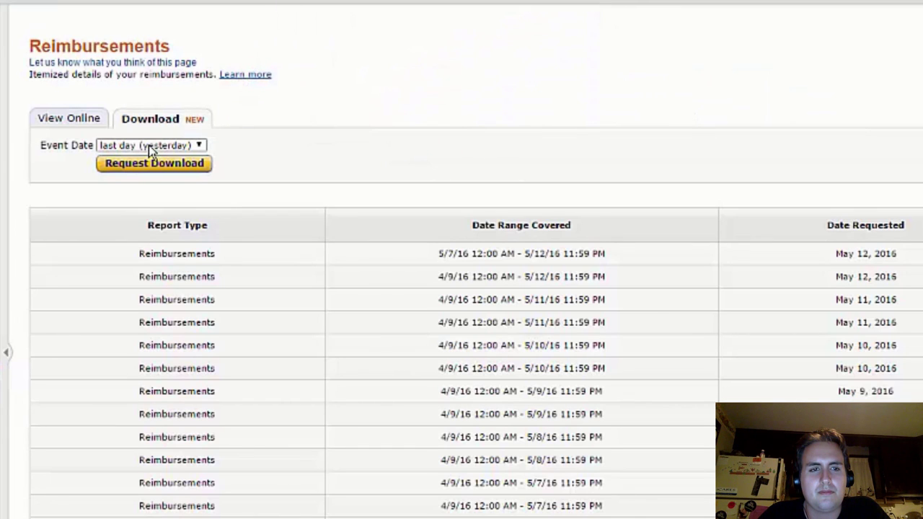
pyautogui.click(148, 145)
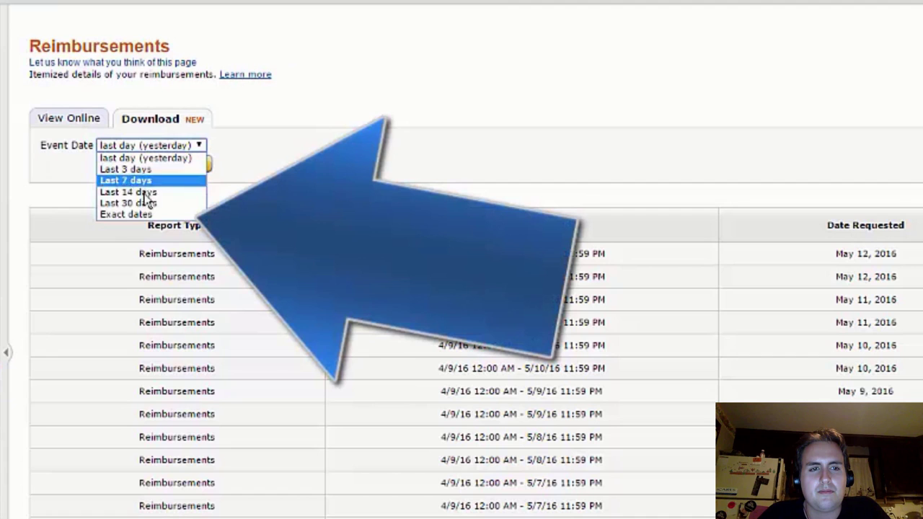
pyautogui.click(142, 215)
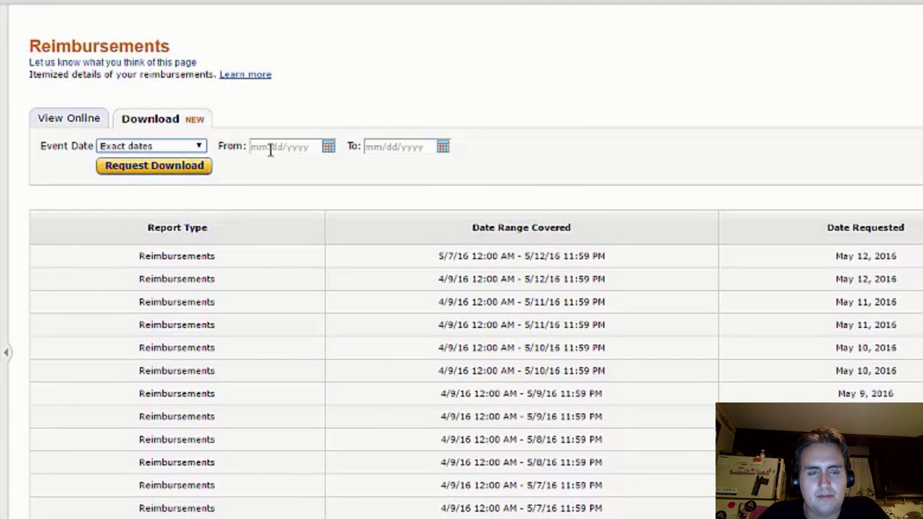
# Set the Reimbursements report's date range from 01/01/2008 to 05/13/2016
pyautogui.click(267, 147)
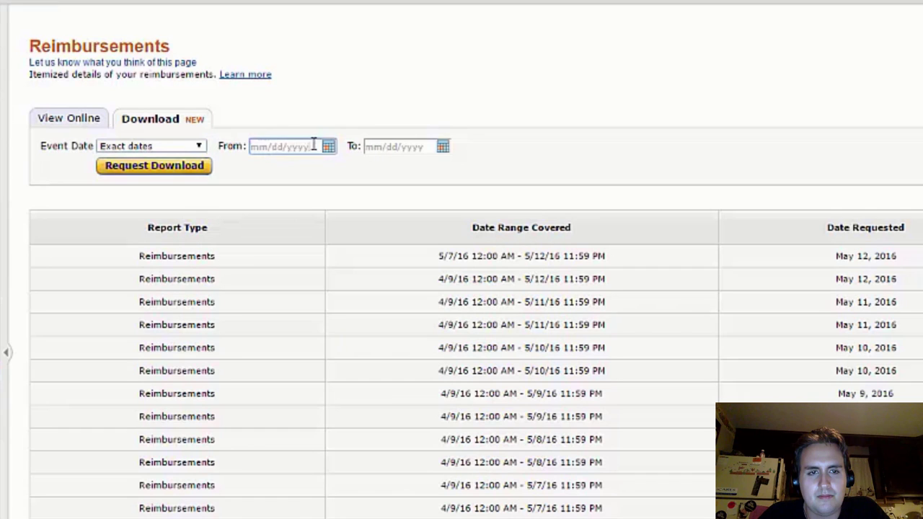
pyautogui.moveTo(313, 145); pyautogui.dragTo(271, 142)
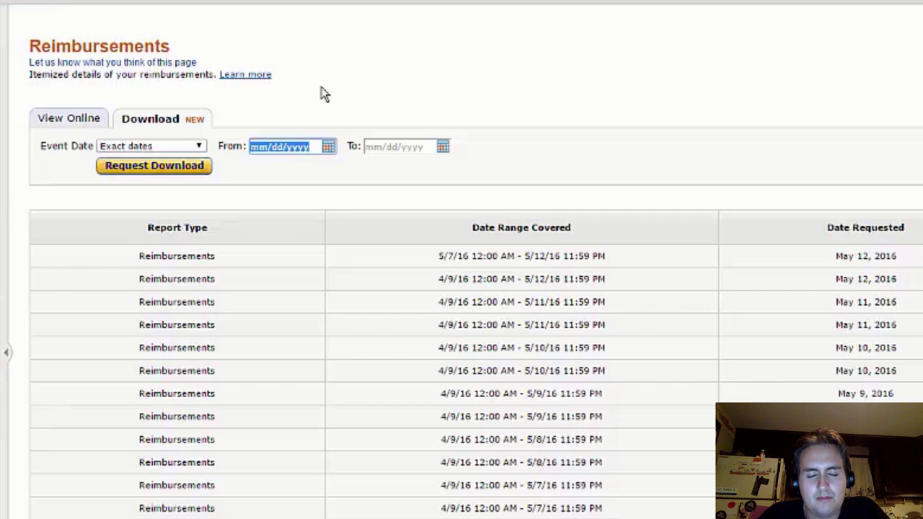
pyautogui.write('01/')
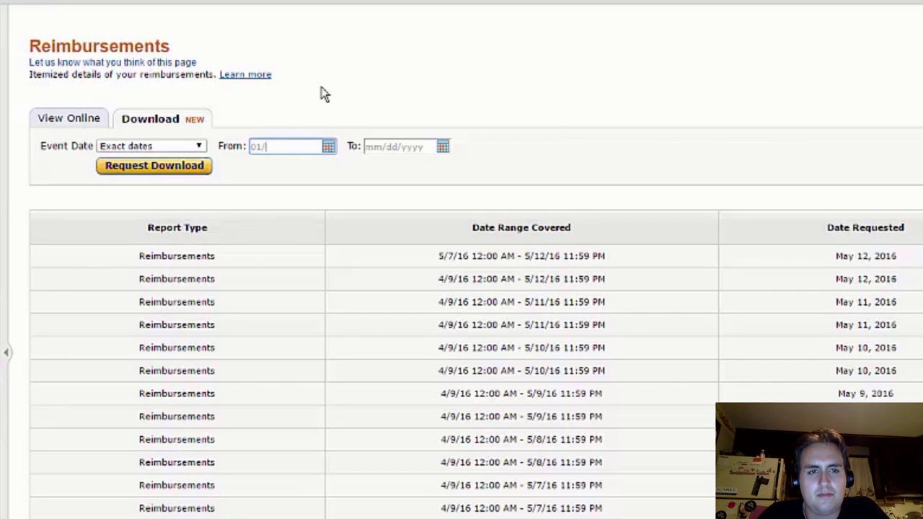
pyautogui.write('01/2008')
pyautogui.click(421, 147)
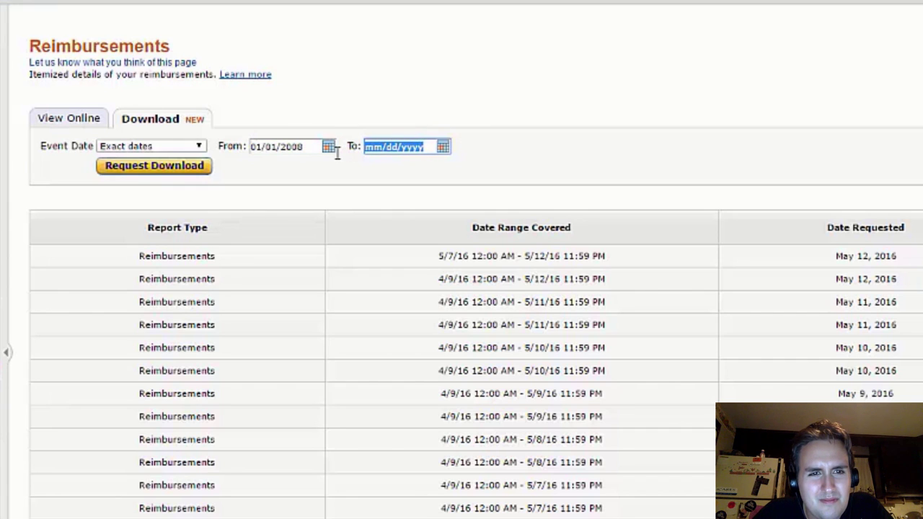
pyautogui.write('05/13/')
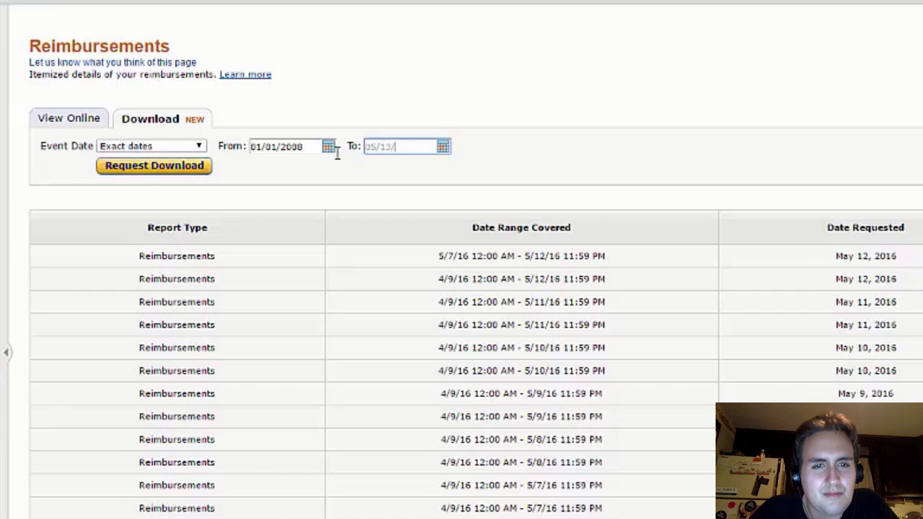
pyautogui.write('2016')
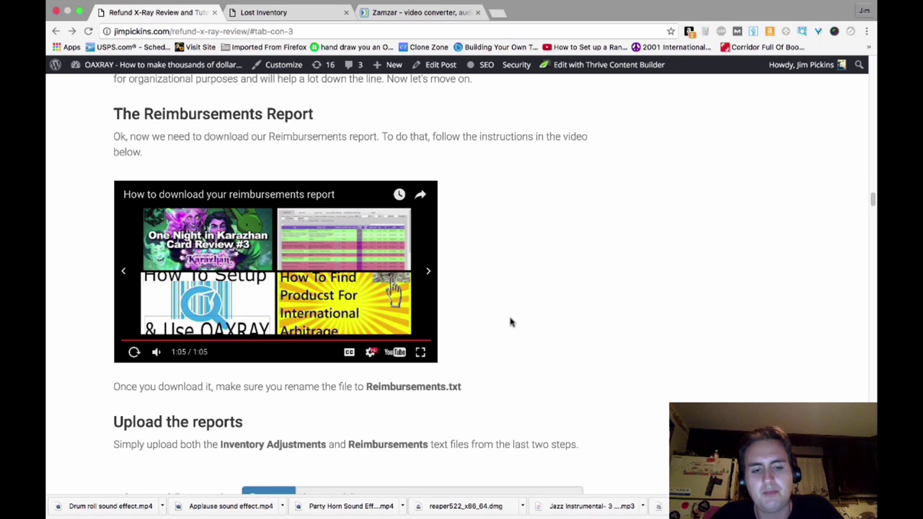
# Read the review article's instructions on uploading both reports and filling out the remaining fields, through to the example Lost Inventory form
pyautogui.scroll(-2, 510, 322)
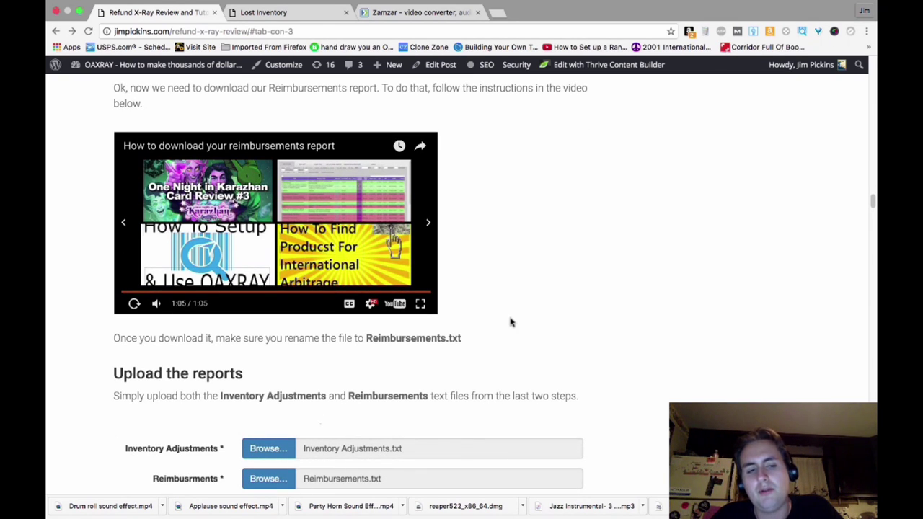
pyautogui.scroll(-4, 509, 322)
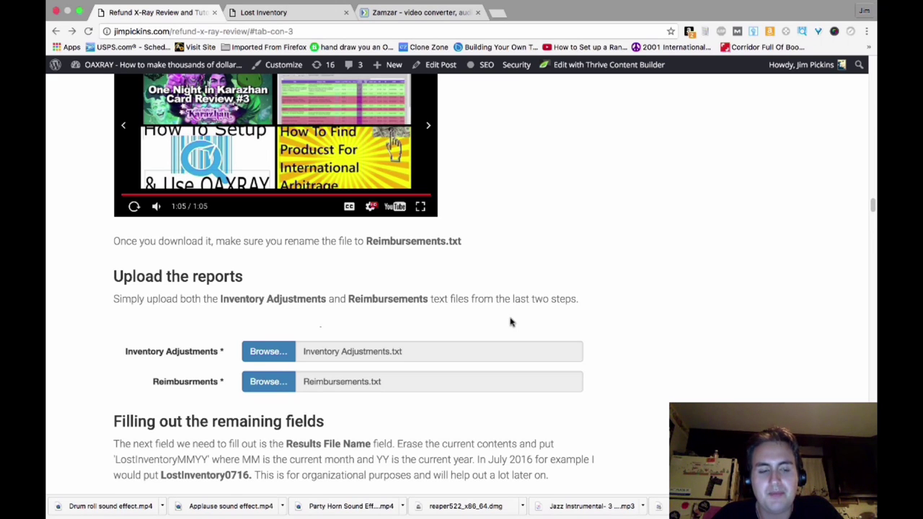
pyautogui.scroll(-1, 510, 322)
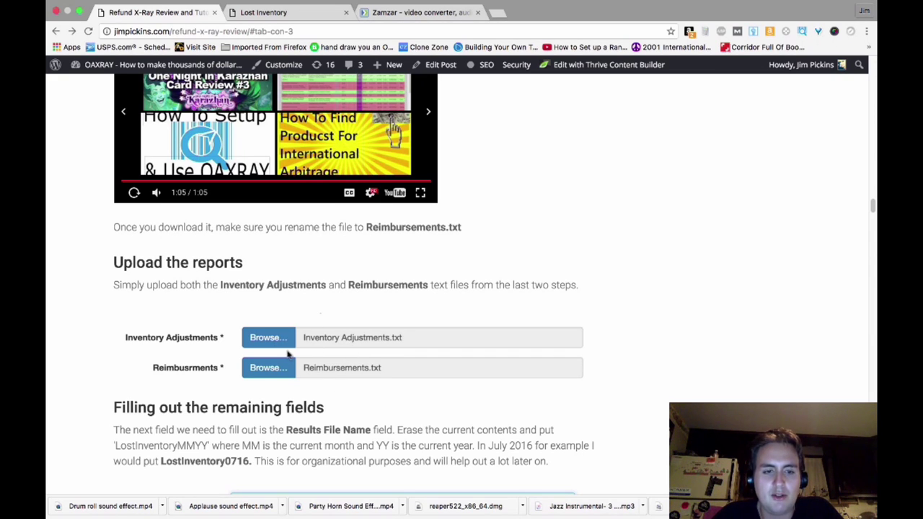
pyautogui.scroll(-1, 370, 345)
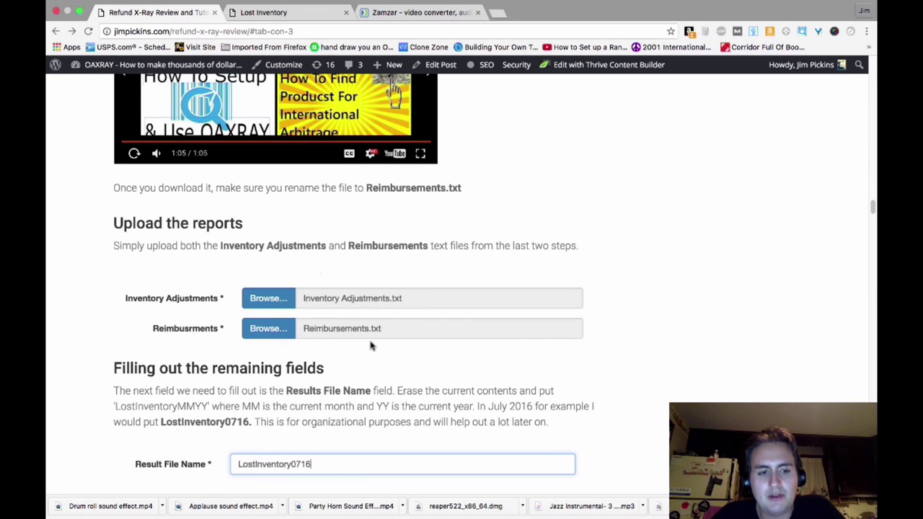
pyautogui.scroll(-2, 371, 344)
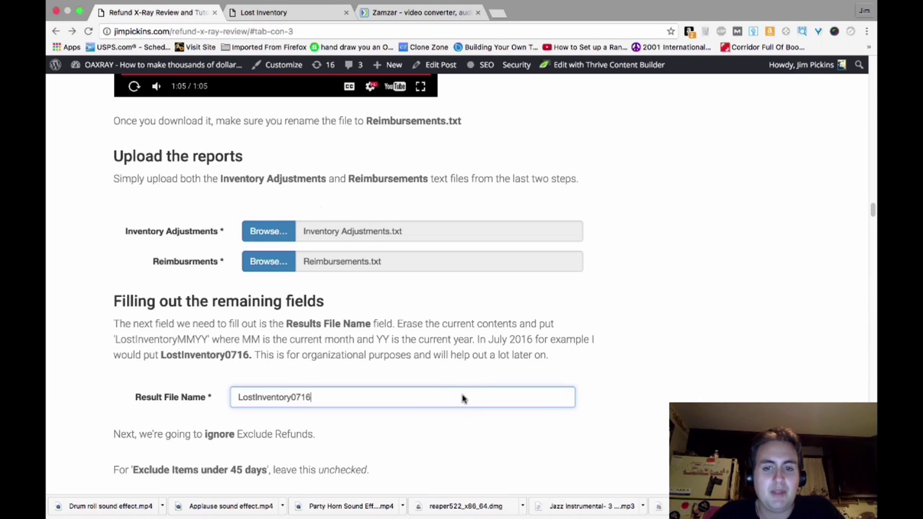
pyautogui.scroll(-4, 463, 398)
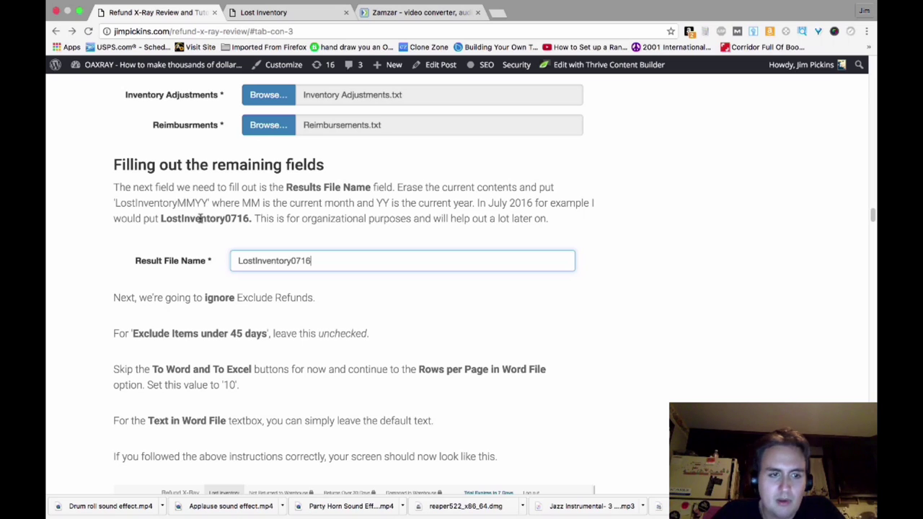
pyautogui.scroll(-3, 200, 220)
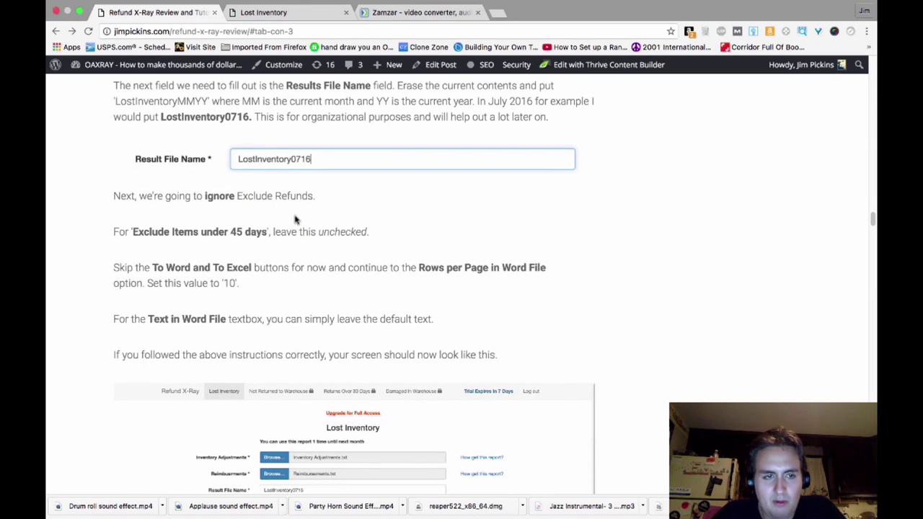
pyautogui.scroll(-1, 294, 218)
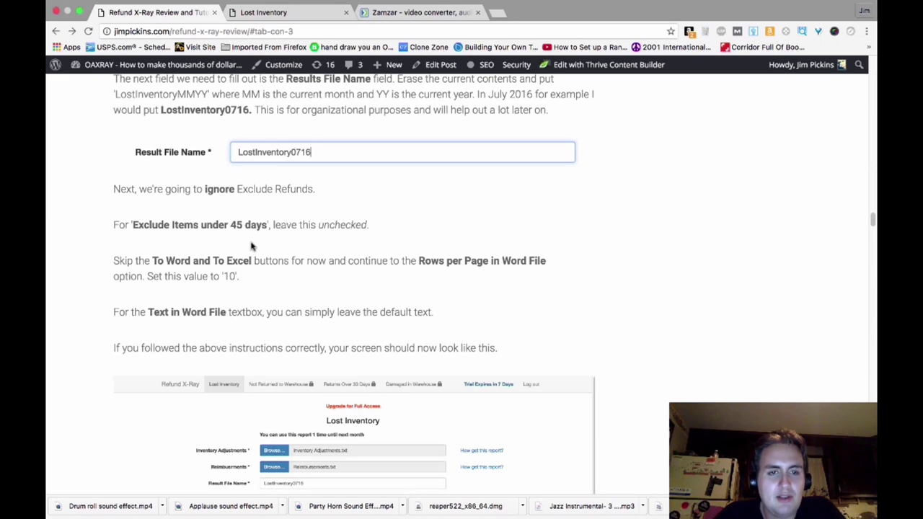
pyautogui.scroll(-2, 273, 245)
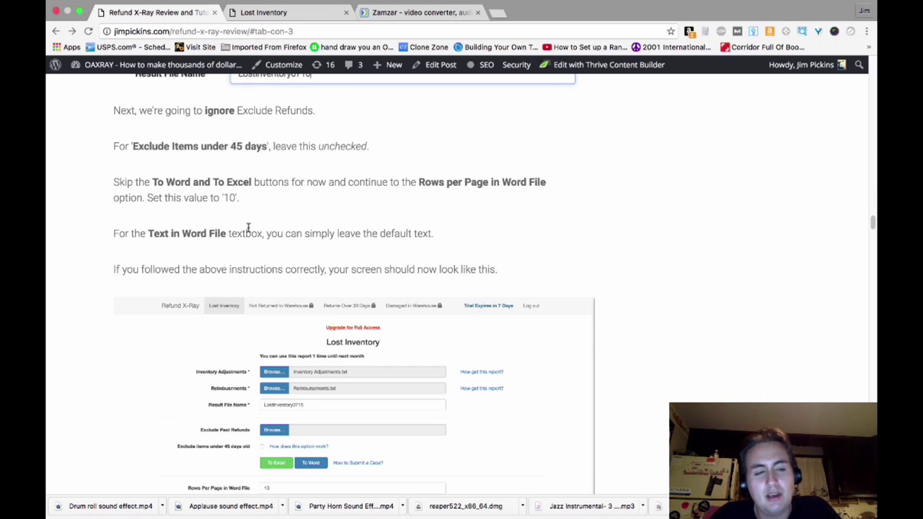
pyautogui.scroll(-1, 250, 231)
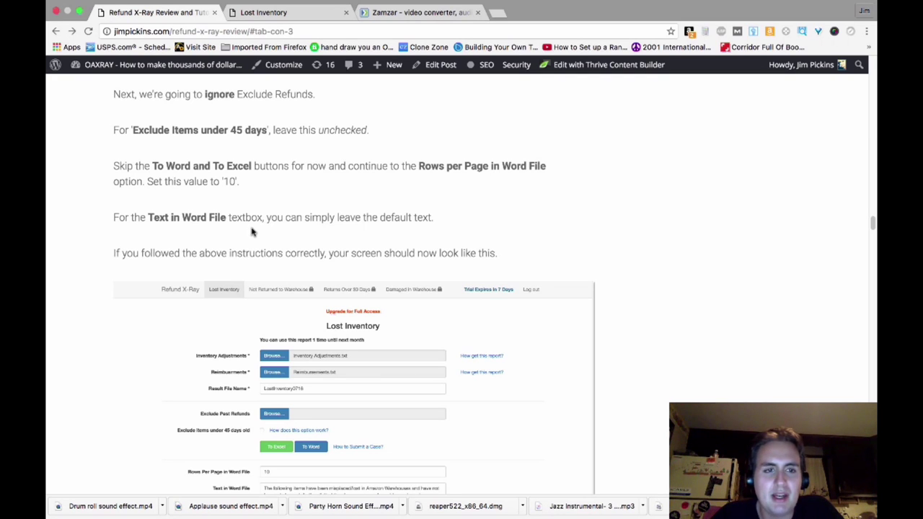
pyautogui.scroll(-1, 251, 232)
pyautogui.scroll(-1, 251, 232)
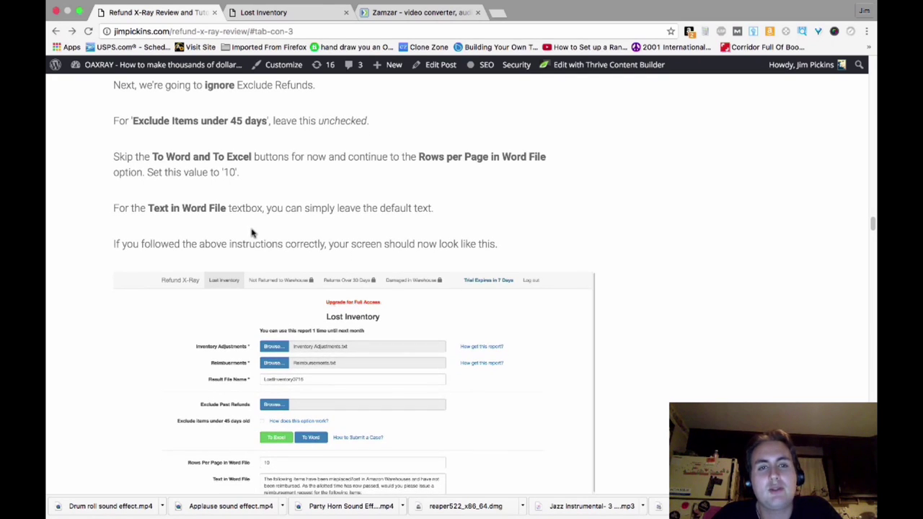
# Review the article's example of the completed Lost Inventory form, enlarging its screenshot and closing the enlarged view
pyautogui.scroll(-1, 251, 232)
pyautogui.scroll(-5, 293, 254)
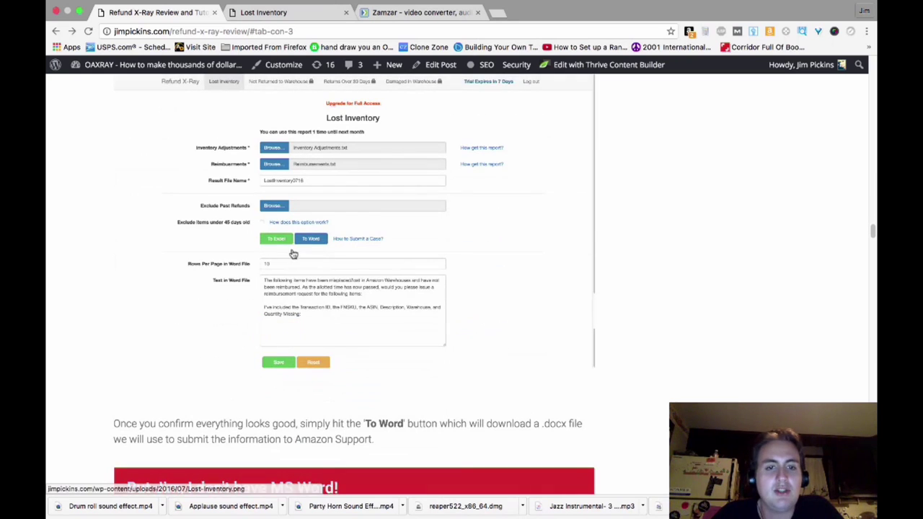
pyautogui.click(337, 233)
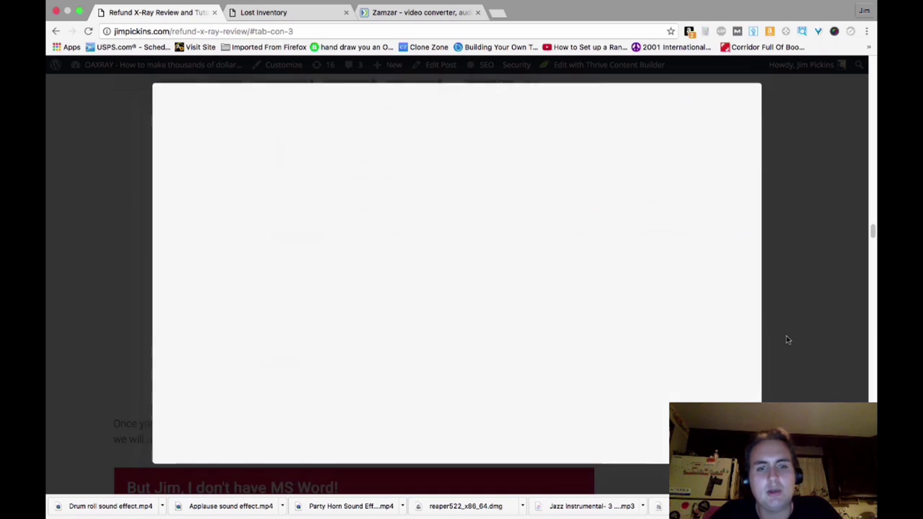
pyautogui.click(785, 335)
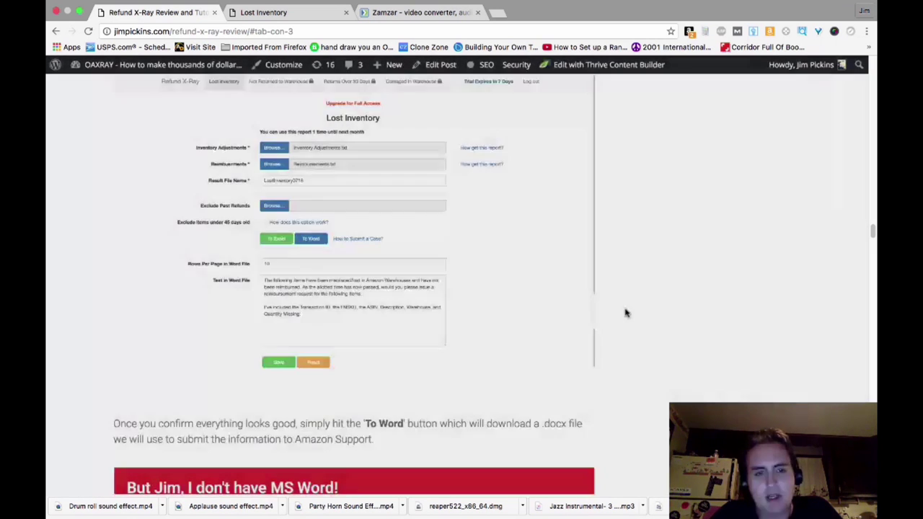
pyautogui.scroll(-1, 624, 313)
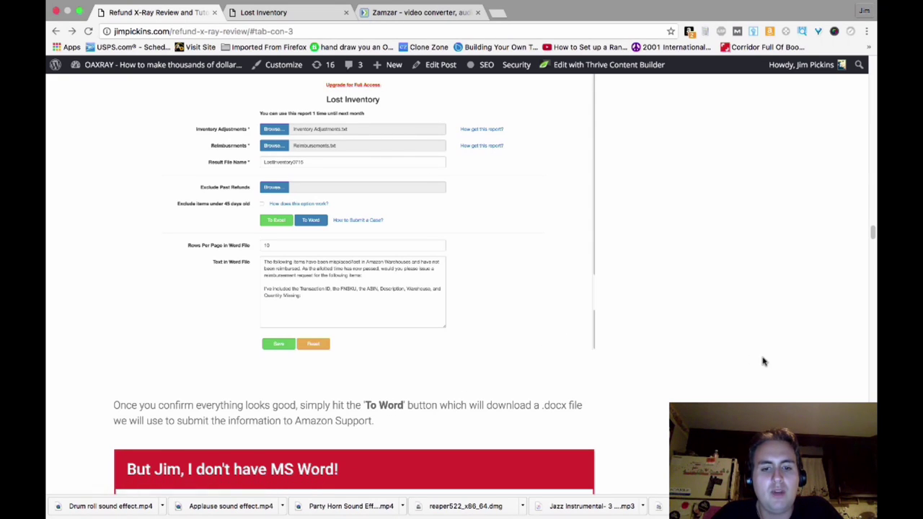
pyautogui.scroll(-1, 764, 362)
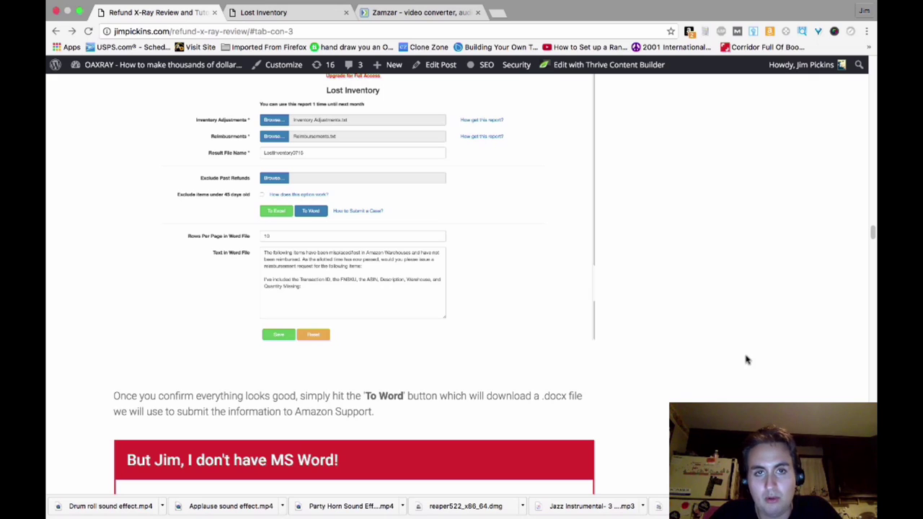
# Read the note on converting the docx file without MS Word, check Zamzar's file converter page, and return to the review article
pyautogui.scroll(-5, 745, 359)
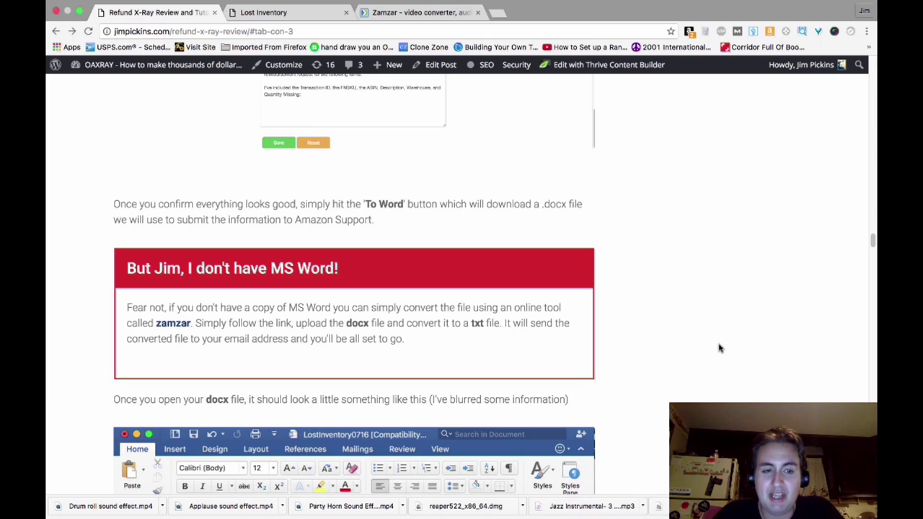
pyautogui.click(454, 12)
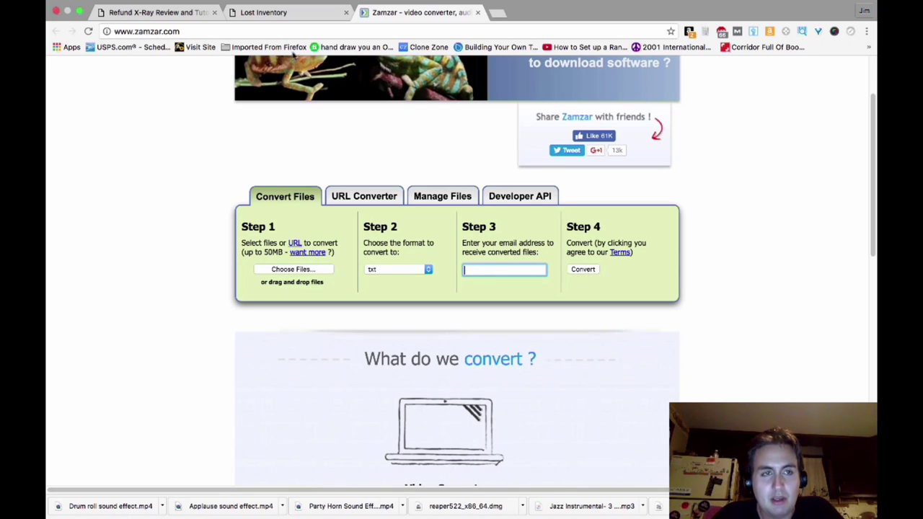
pyautogui.click(173, 14)
# Examine the article's sample LostInventory0716 Word document, through to the Submitting to Amazon Support section
pyautogui.scroll(-2, 169, 149)
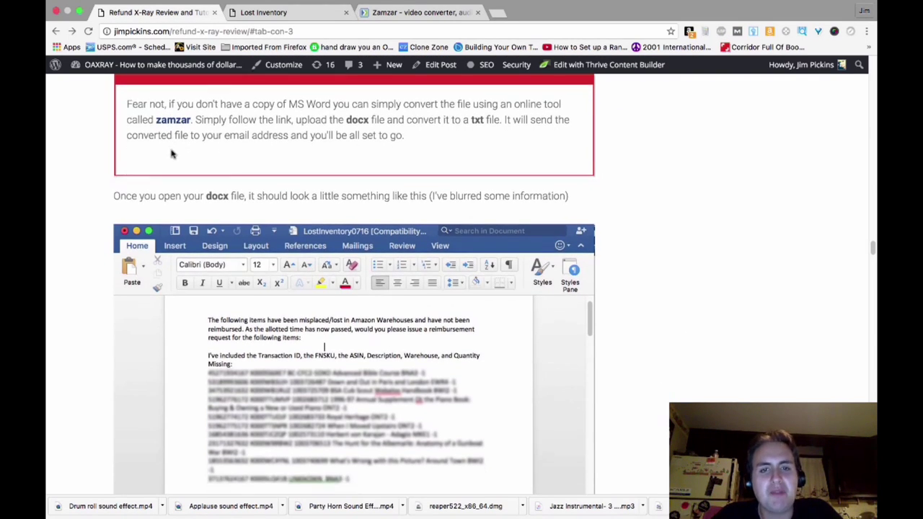
pyautogui.scroll(-4, 172, 153)
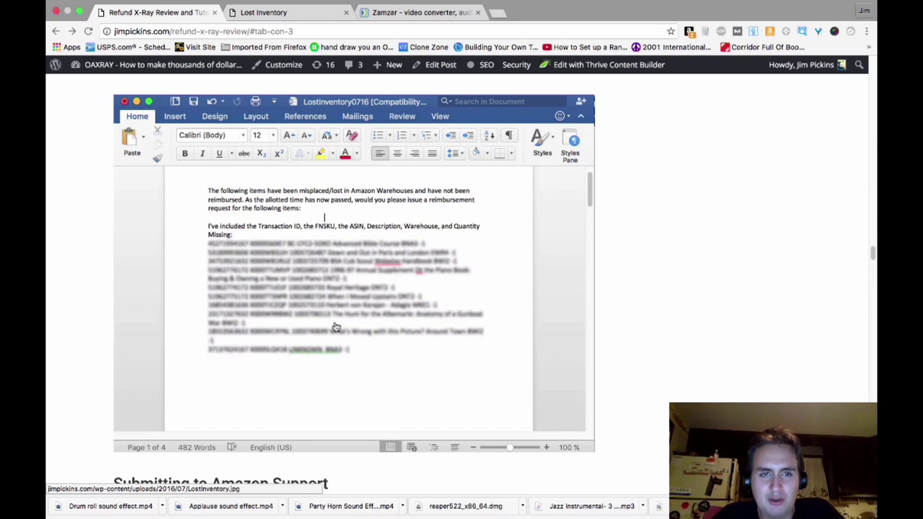
pyautogui.scroll(-2, 310, 305)
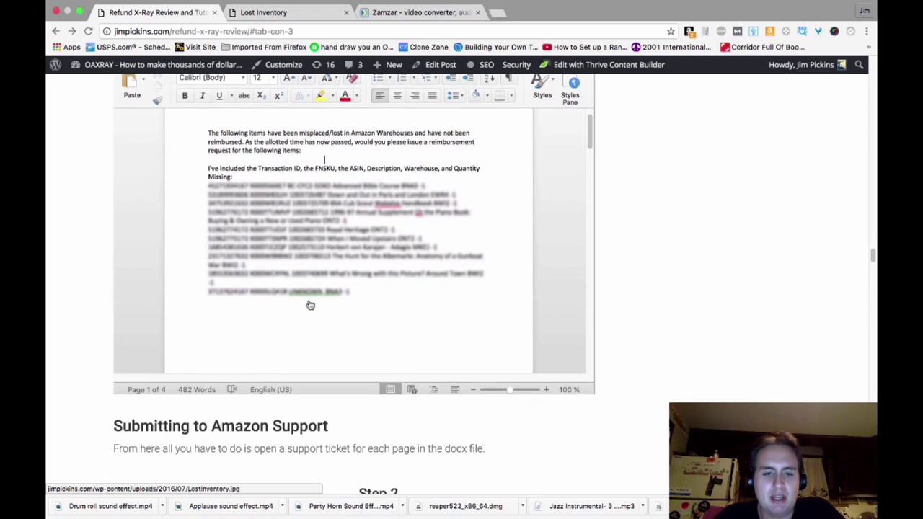
pyautogui.scroll(-5, 310, 305)
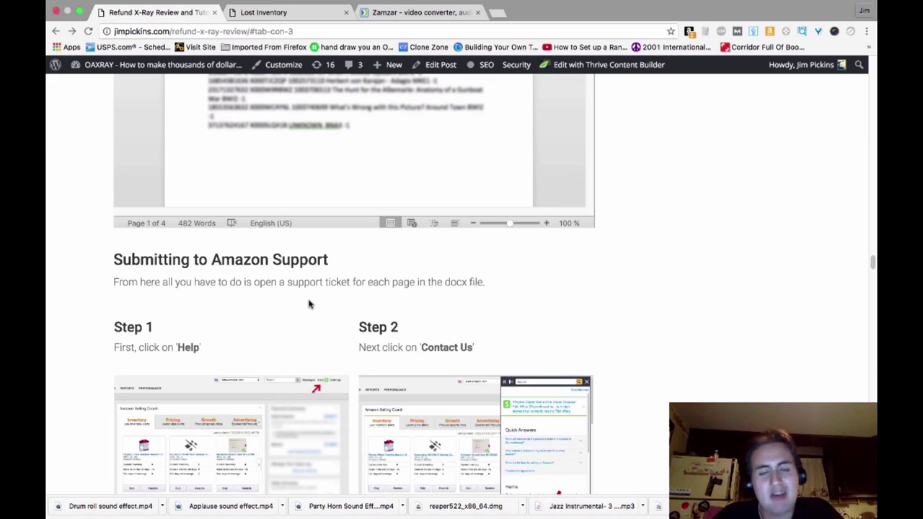
# View the enlarged screenshots of support-ticket Steps 1 to 4, from Help to Something Else, and close the image viewer
pyautogui.scroll(-6, 309, 304)
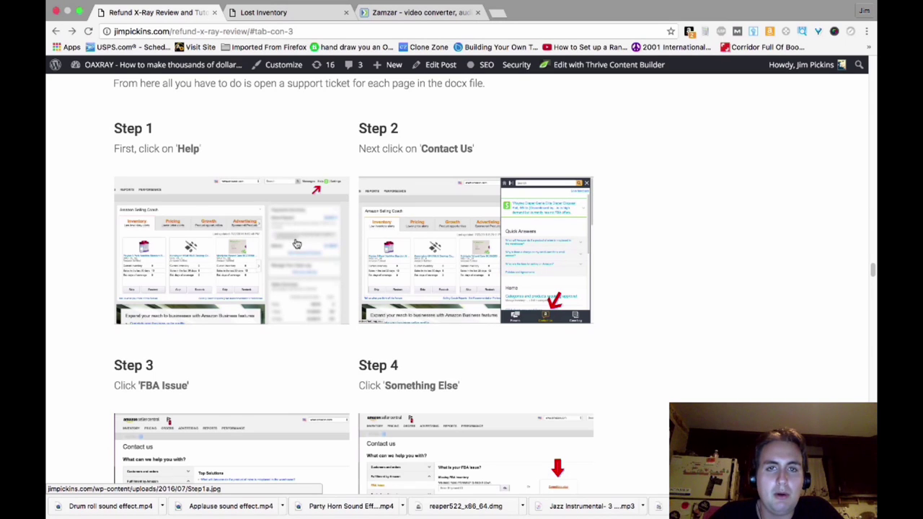
pyautogui.click(254, 249)
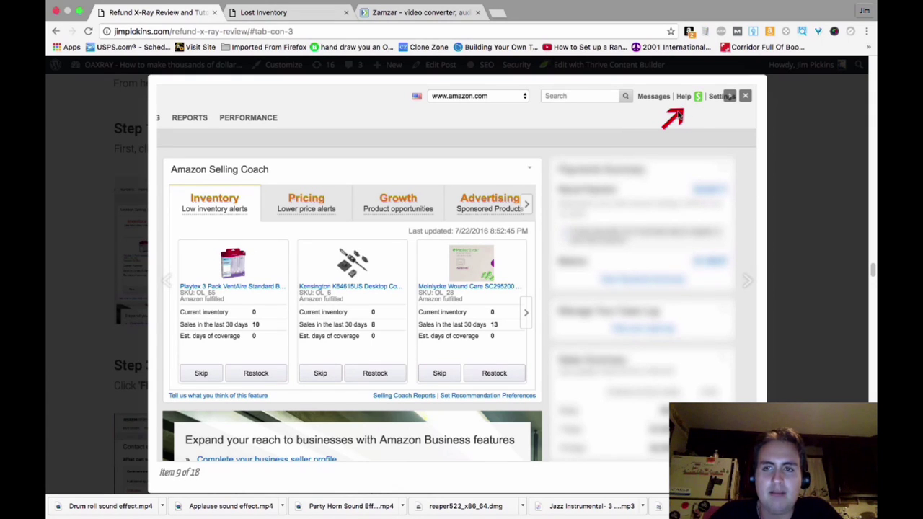
pyautogui.click(748, 285)
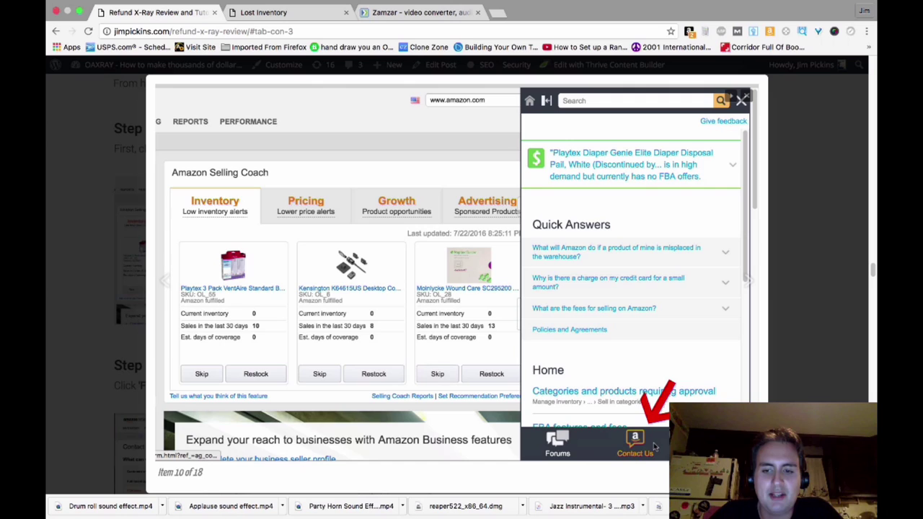
pyautogui.click(748, 282)
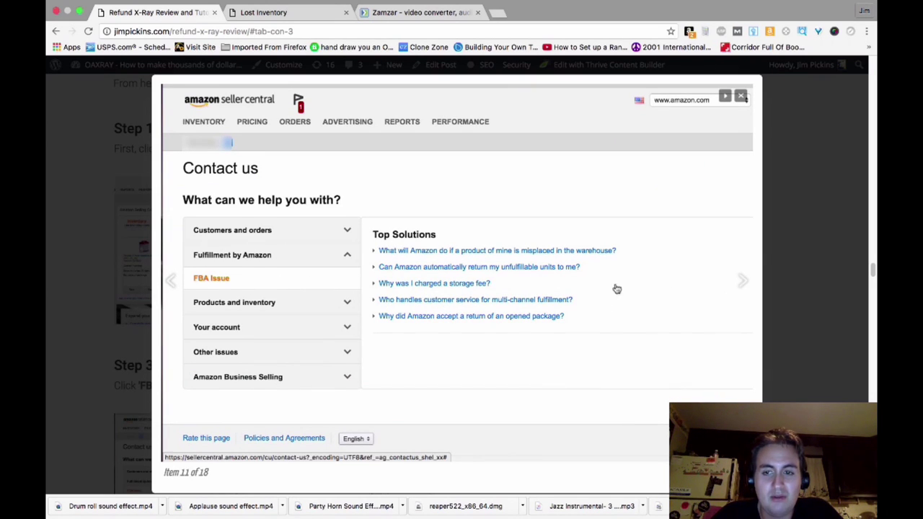
pyautogui.click(737, 281)
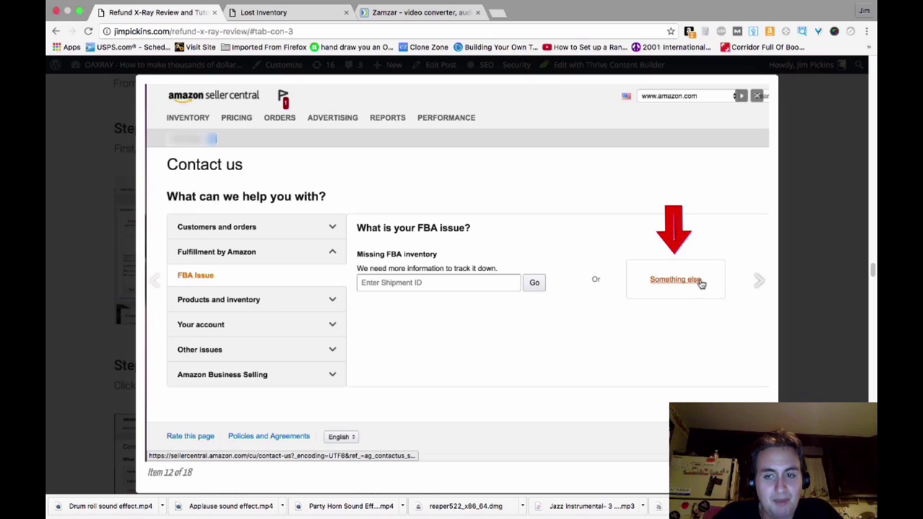
pyautogui.press('Escape')
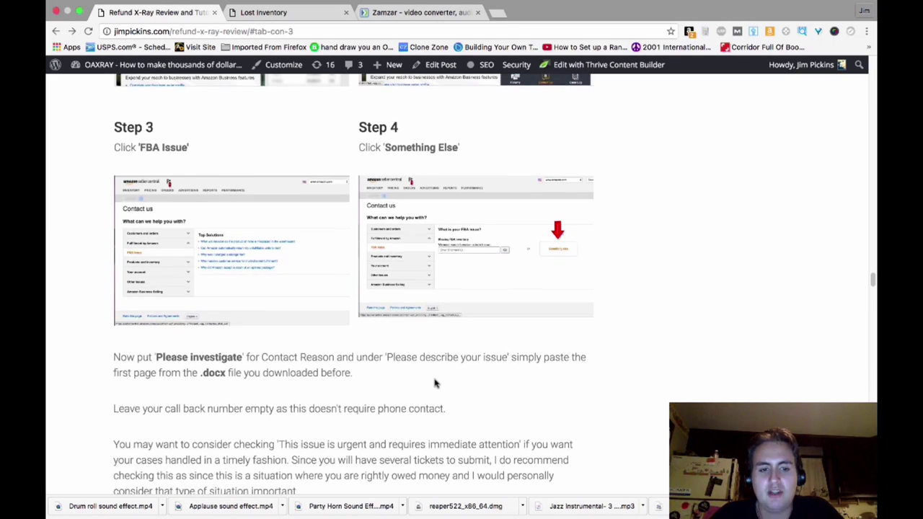
# Read how to fill in the support ticket's contact reason and issue description, and the Repeat the process section
pyautogui.scroll(-1, 434, 381)
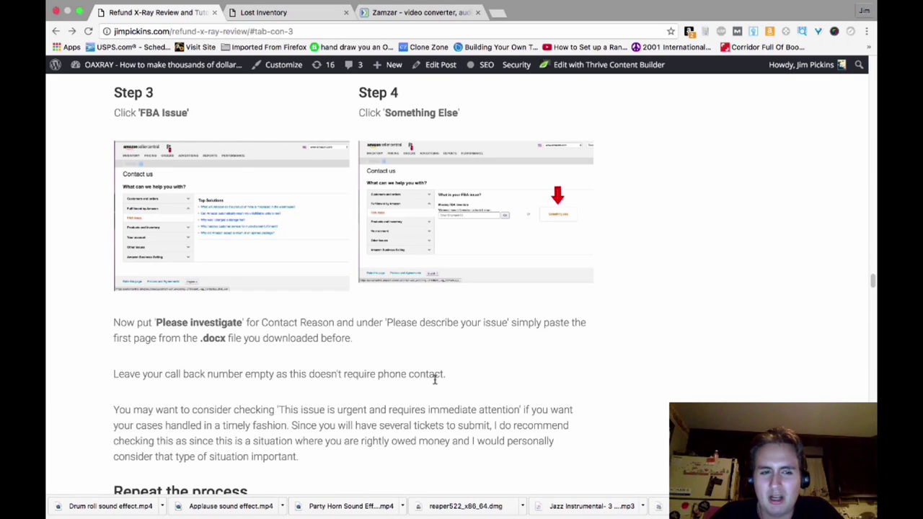
pyautogui.scroll(-1, 435, 380)
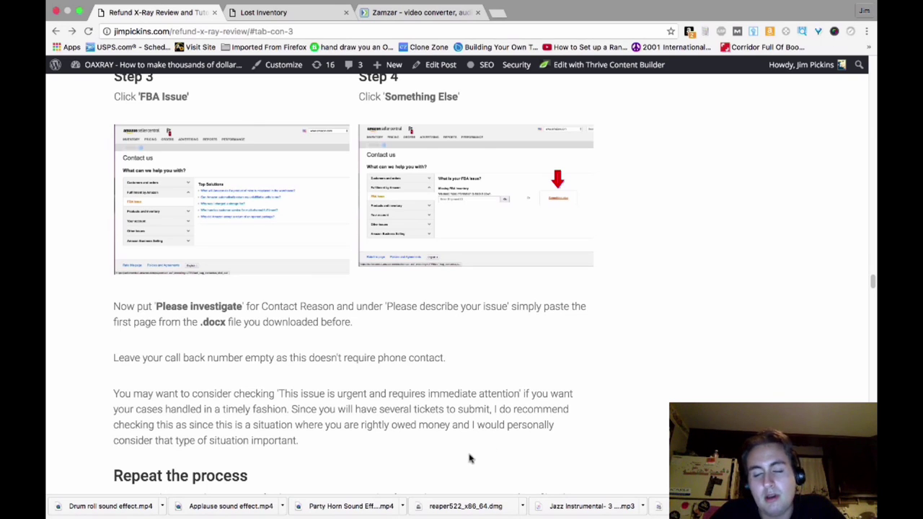
pyautogui.scroll(-3, 367, 431)
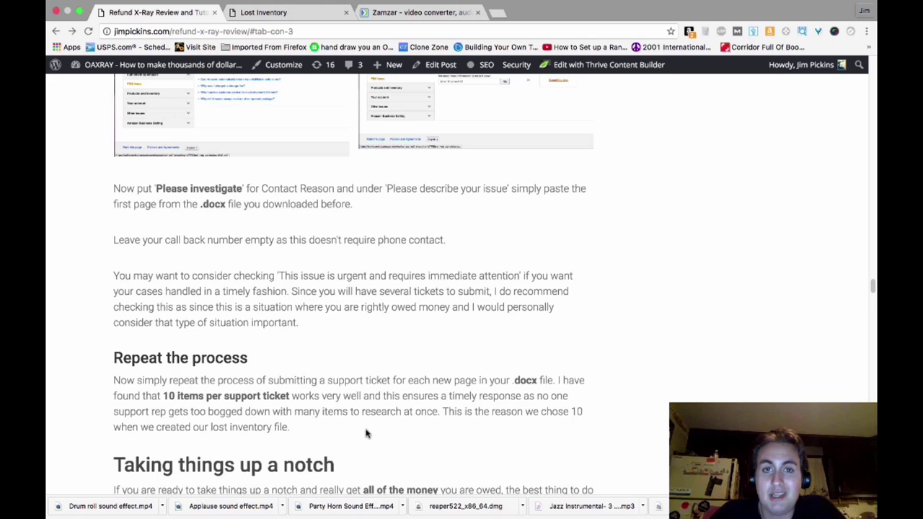
pyautogui.scroll(-1, 366, 432)
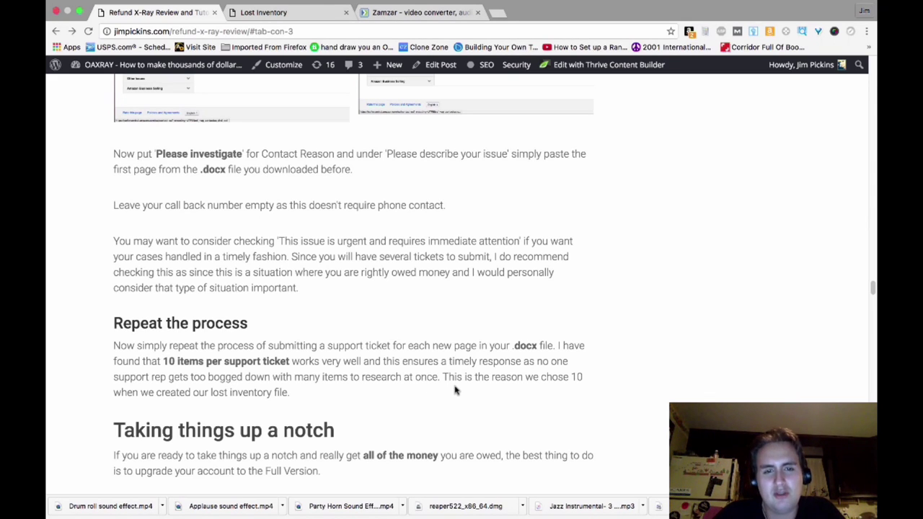
pyautogui.scroll(-1, 455, 390)
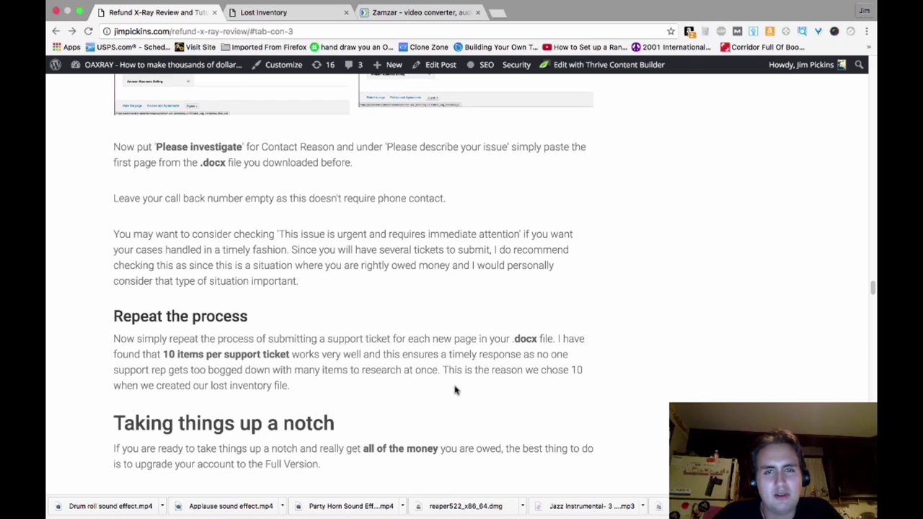
pyautogui.scroll(-1, 455, 390)
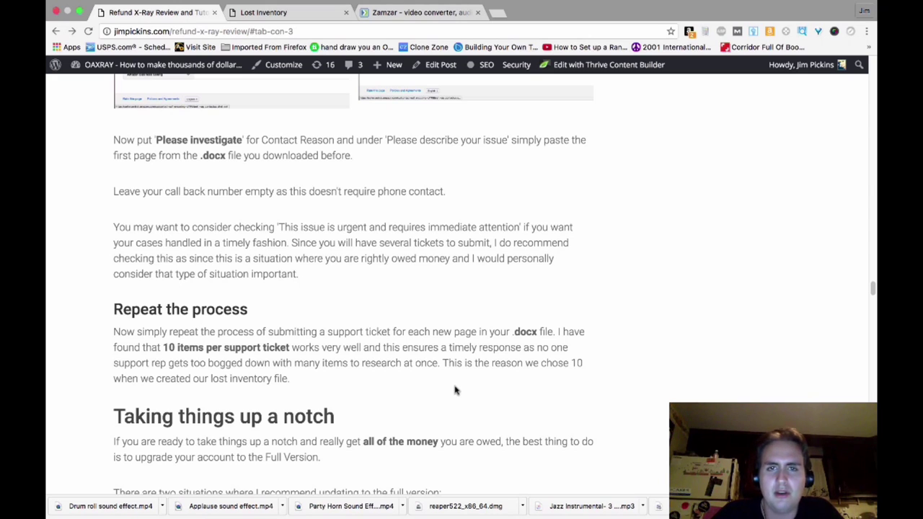
# Read the Taking things up a notch section on when to upgrade to Refund X-Ray's Full Version
pyautogui.scroll(-2, 455, 390)
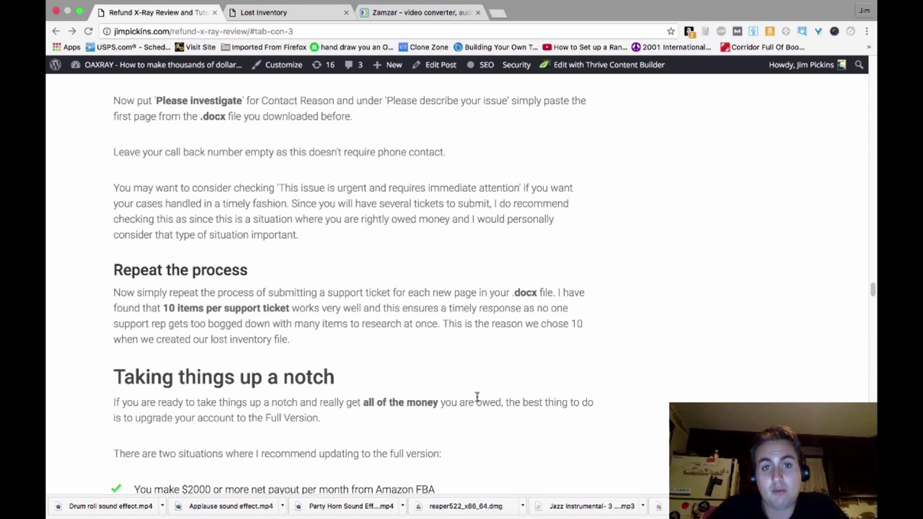
pyautogui.scroll(-2, 477, 404)
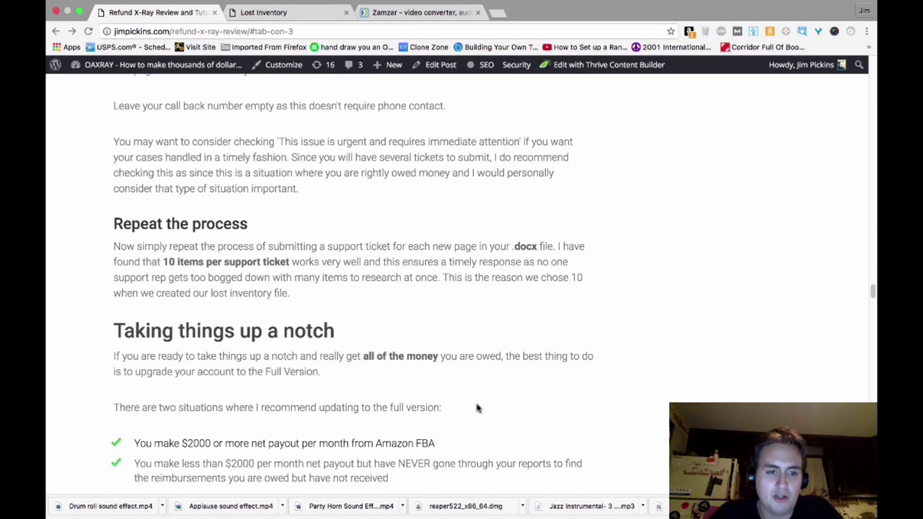
pyautogui.scroll(-1, 477, 408)
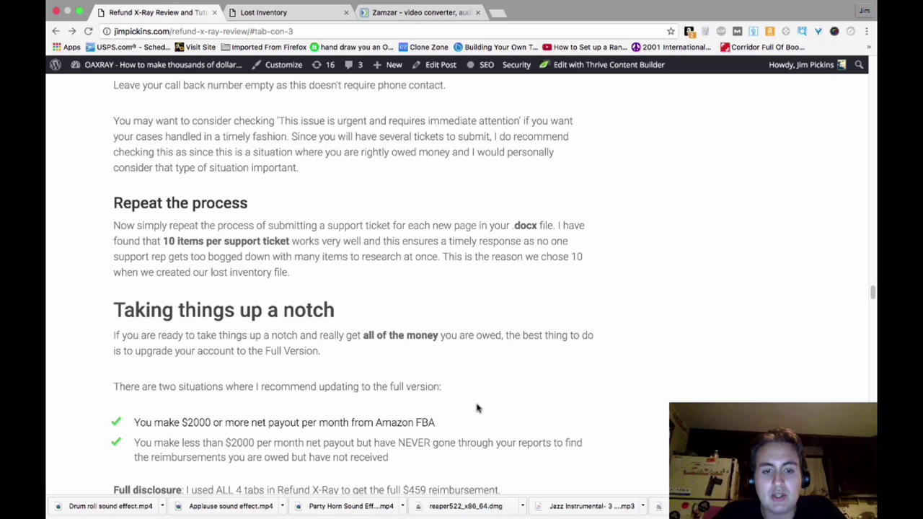
pyautogui.scroll(-2, 477, 408)
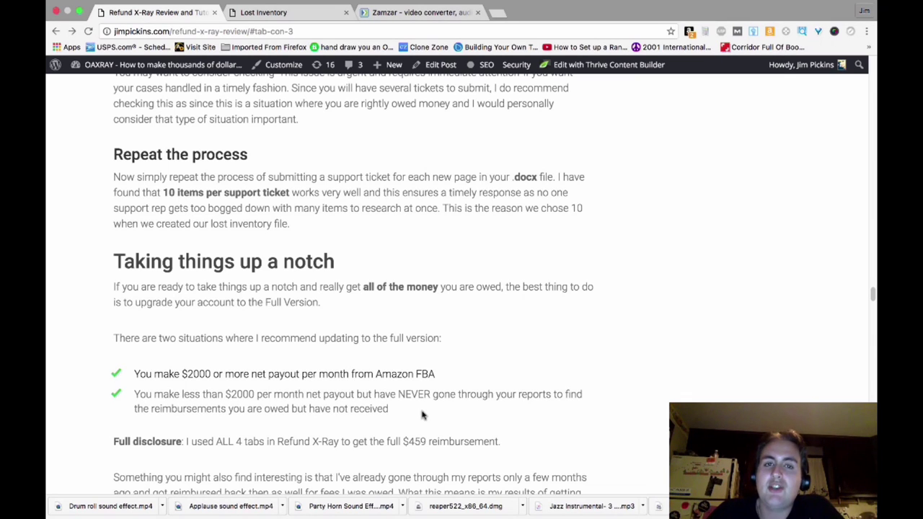
pyautogui.scroll(-1, 423, 415)
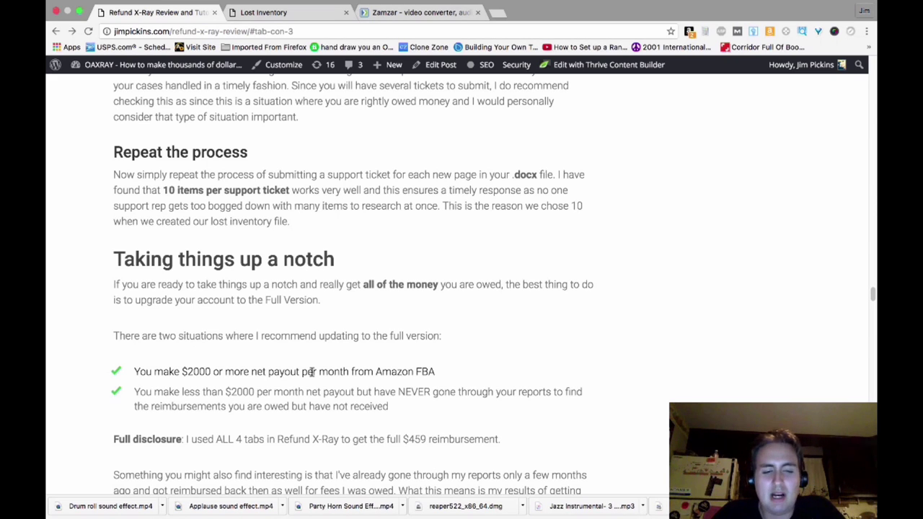
pyautogui.scroll(-2, 317, 389)
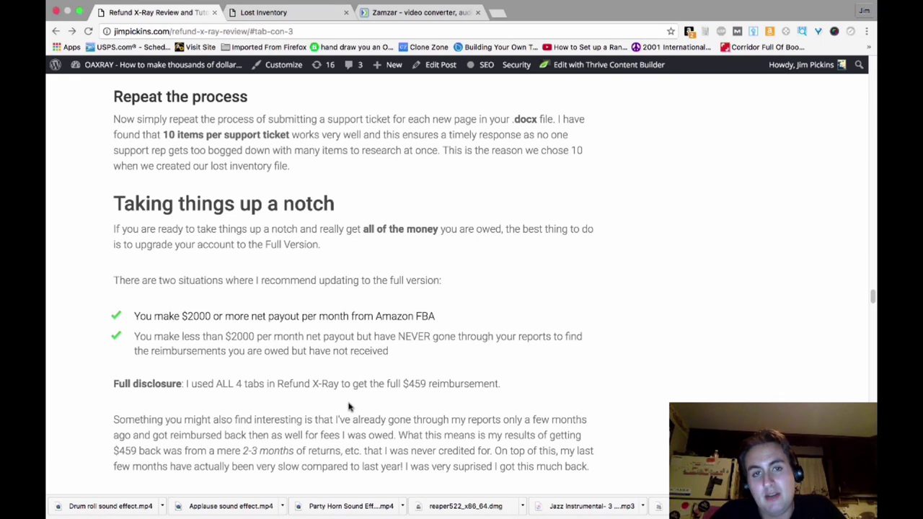
# Read the article's account of reimbursement results and the three-step instructions for upgrading to the full version
pyautogui.scroll(-5, 348, 408)
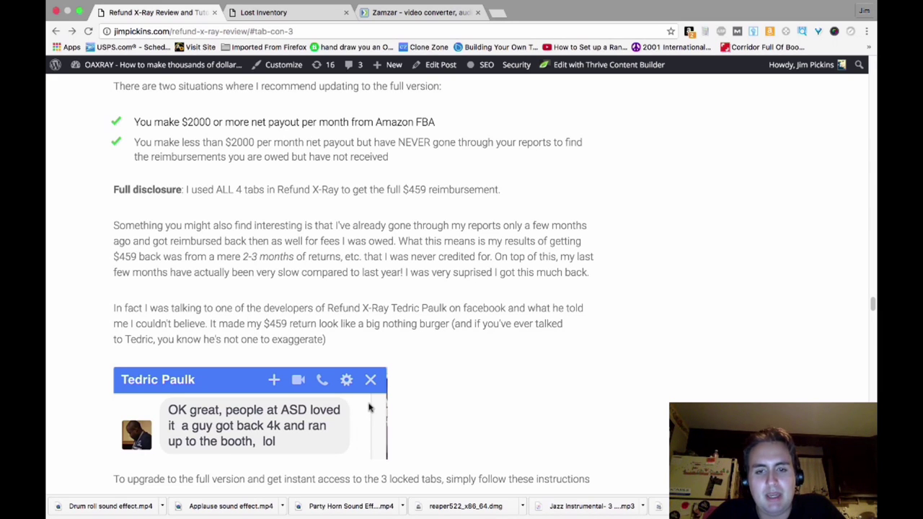
pyautogui.scroll(-1, 368, 408)
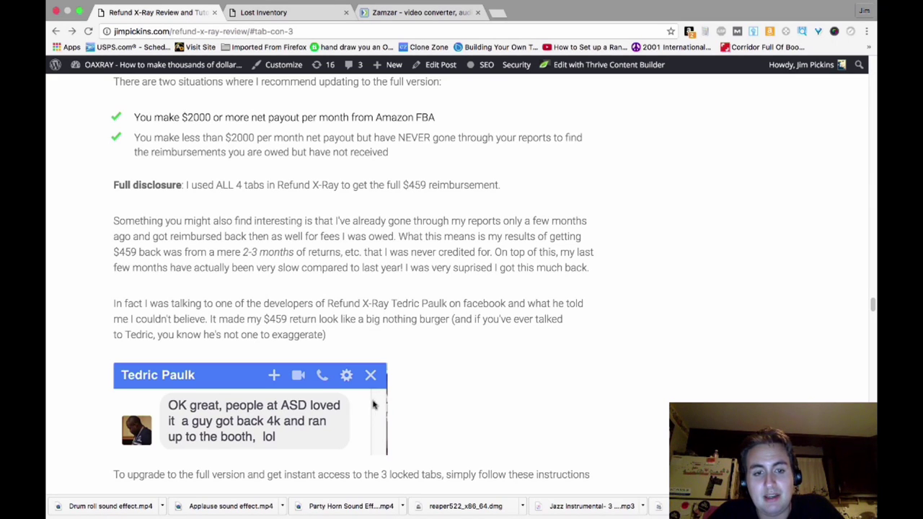
pyautogui.scroll(-1, 387, 404)
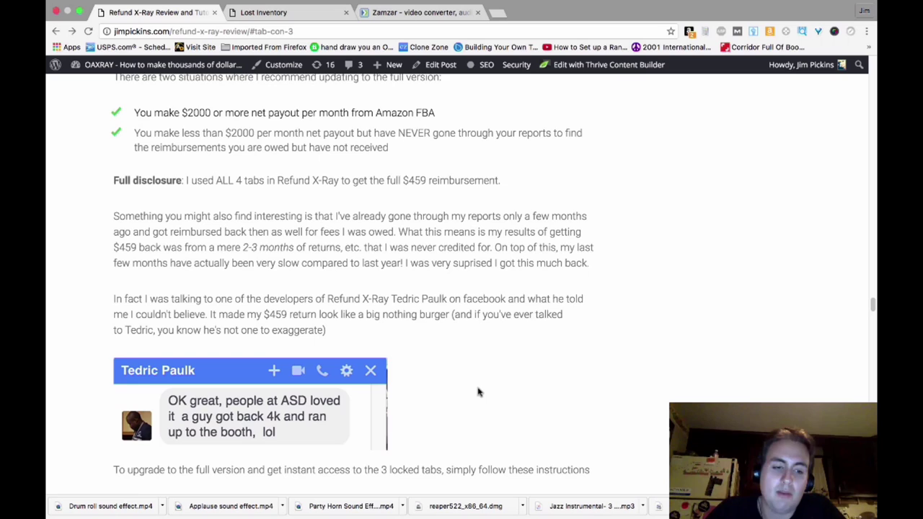
pyautogui.scroll(-2, 478, 392)
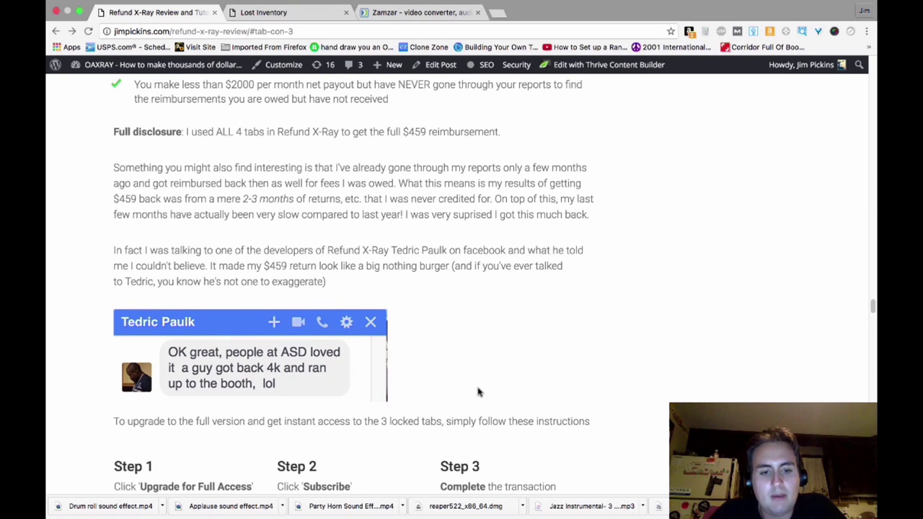
pyautogui.scroll(-4, 478, 391)
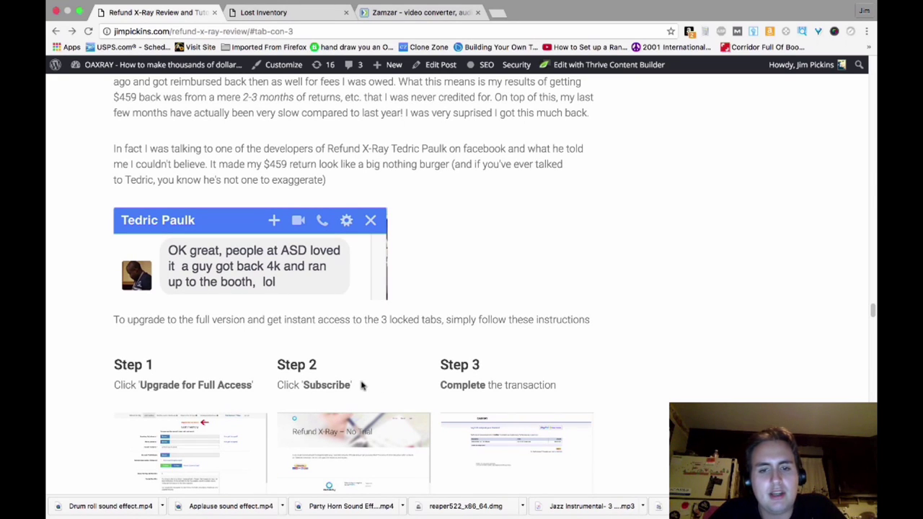
pyautogui.scroll(-3, 130, 362)
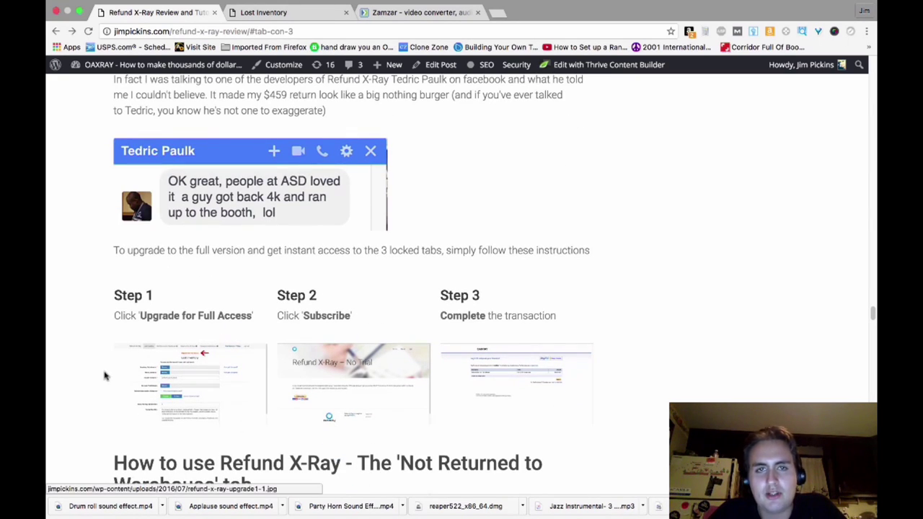
# View the enlarged screenshots of the full-version upgrade Steps 1 to 3, from Upgrade for Full Access to the PayPal checkout, and close the image viewer
pyautogui.scroll(-1, 85, 389)
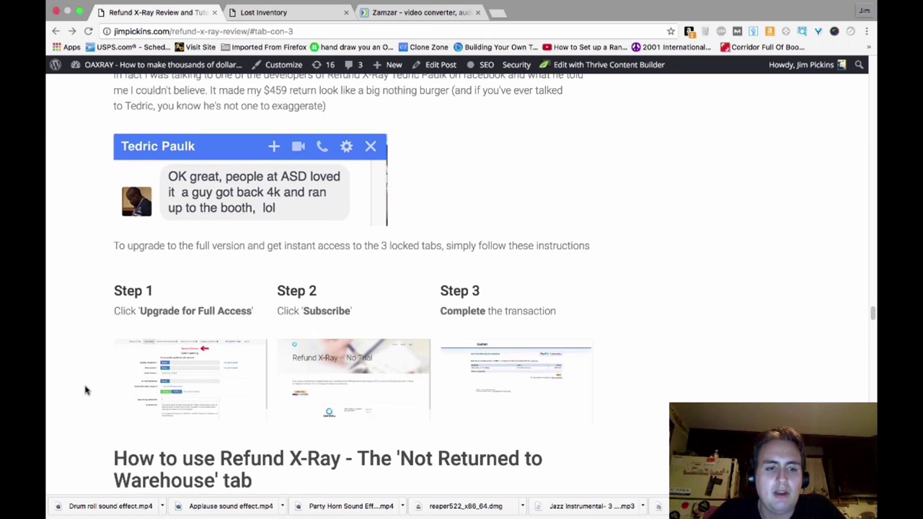
pyautogui.click(196, 372)
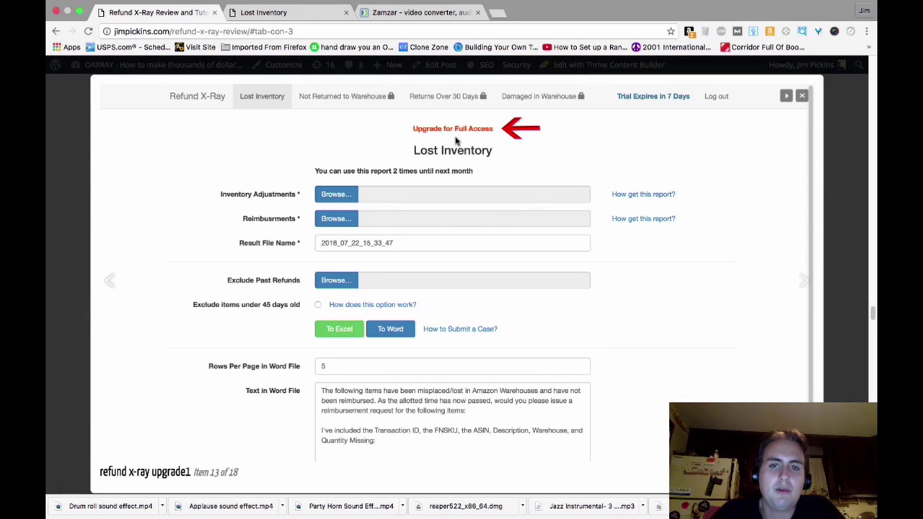
pyautogui.click(755, 267)
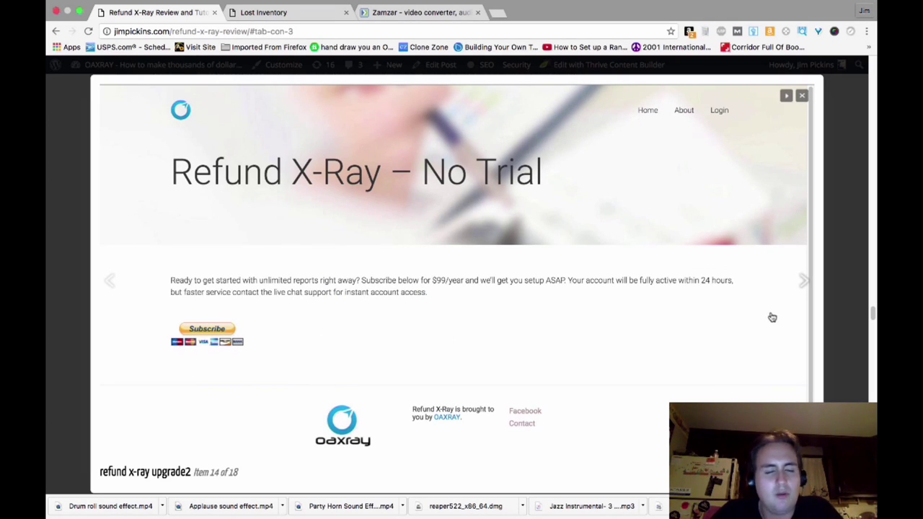
pyautogui.click(804, 281)
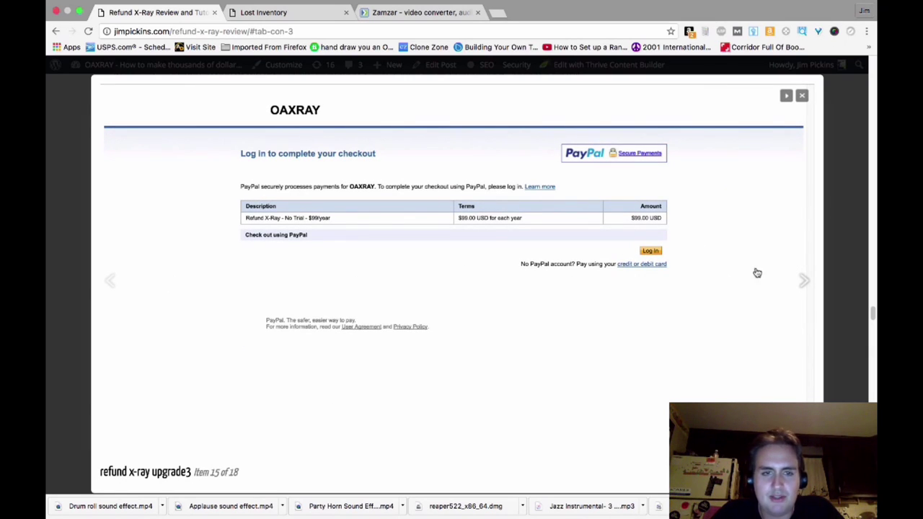
pyautogui.click(830, 293)
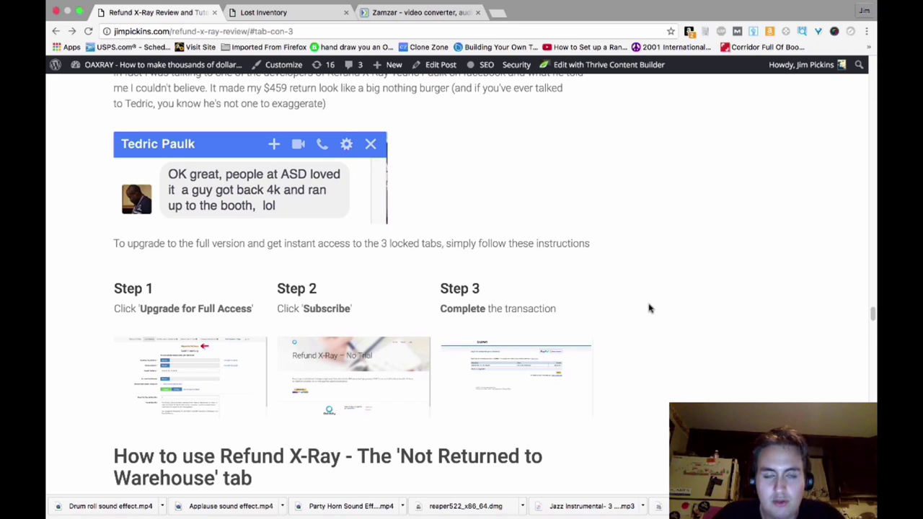
# Switch to the Refund X-Ray site and open the Not Returned to Warehouse report page
pyautogui.scroll(-1, 648, 308)
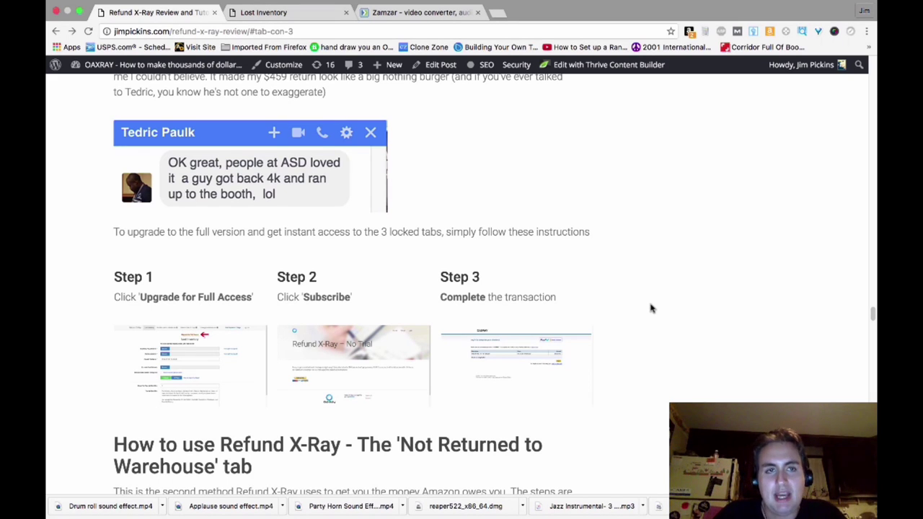
pyautogui.click(253, 13)
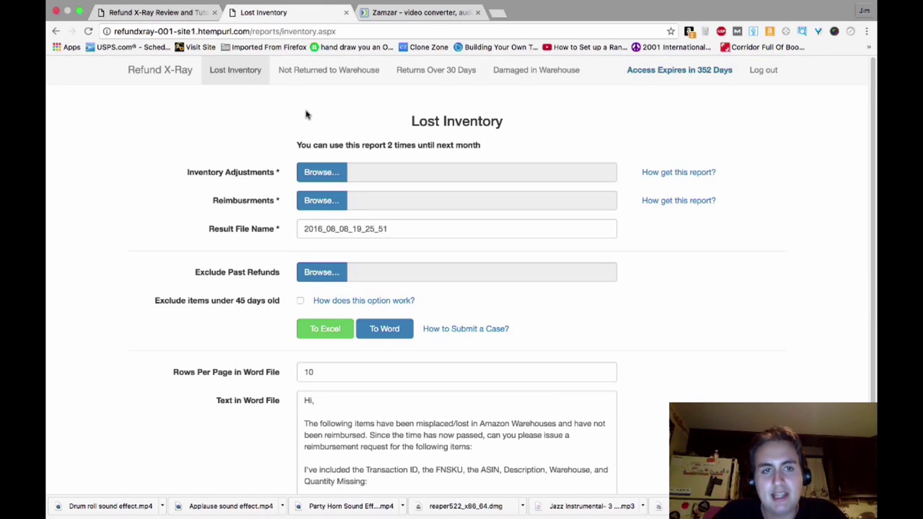
pyautogui.click(326, 76)
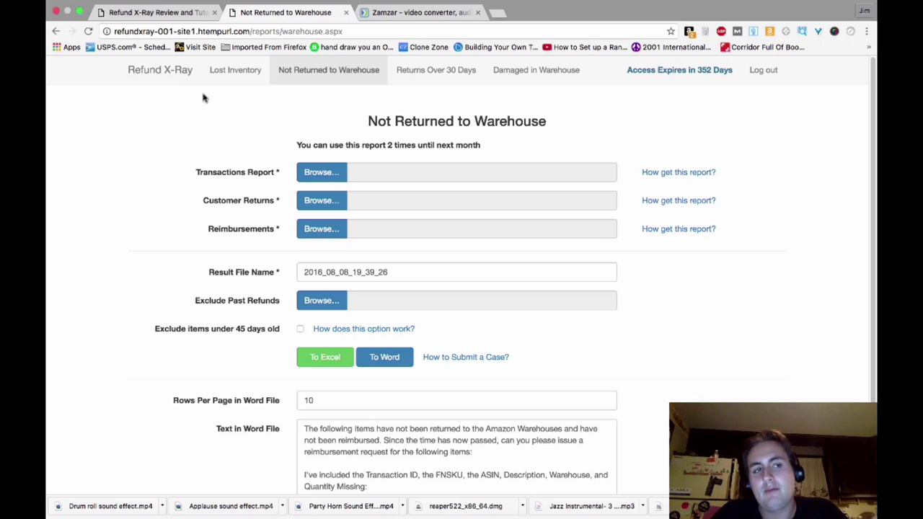
# Return to the review article and read how to download the Transactions Report and Customer Returns Report for the Not Returned to Warehouse method
pyautogui.click(176, 13)
pyautogui.scroll(-1, 314, 186)
pyautogui.scroll(-5, 314, 186)
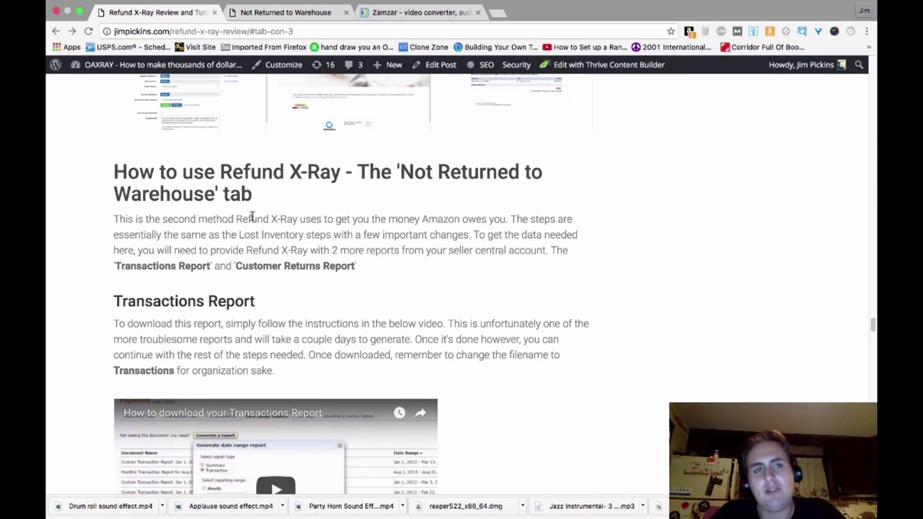
pyautogui.scroll(-3, 262, 225)
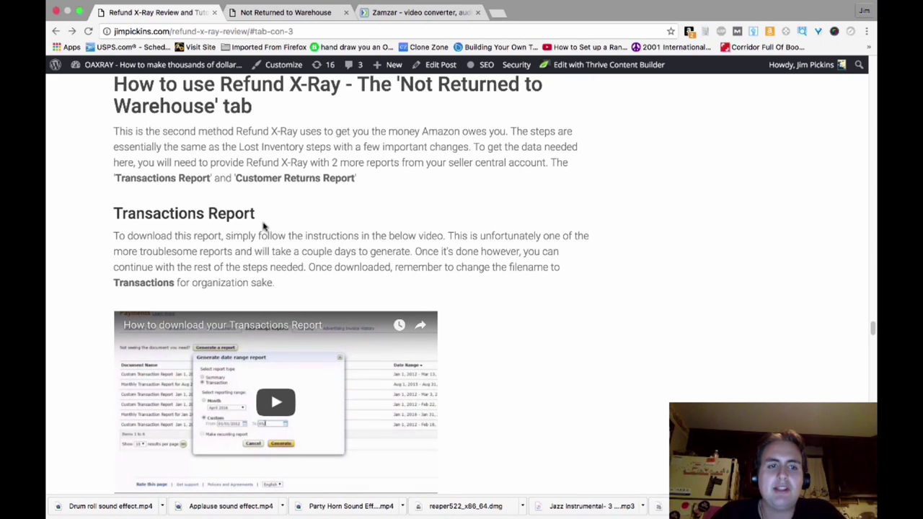
pyautogui.scroll(-2, 263, 225)
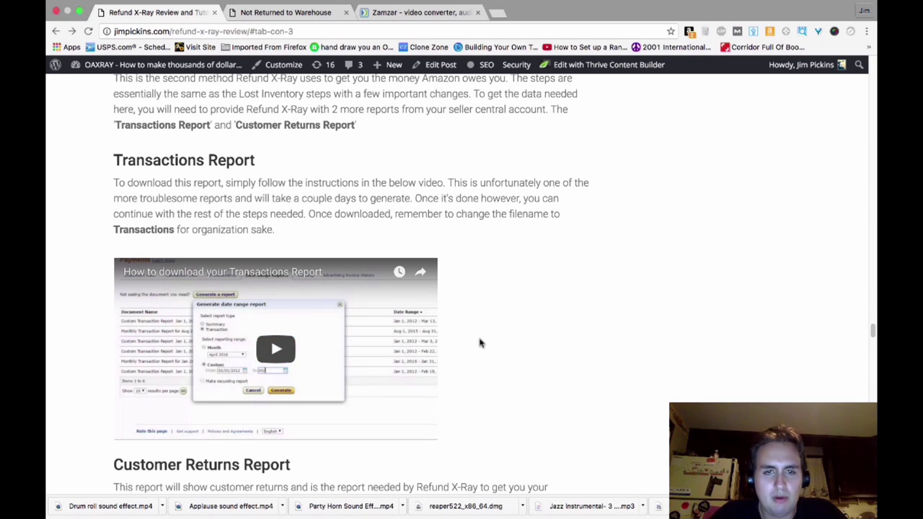
pyautogui.scroll(-3, 480, 344)
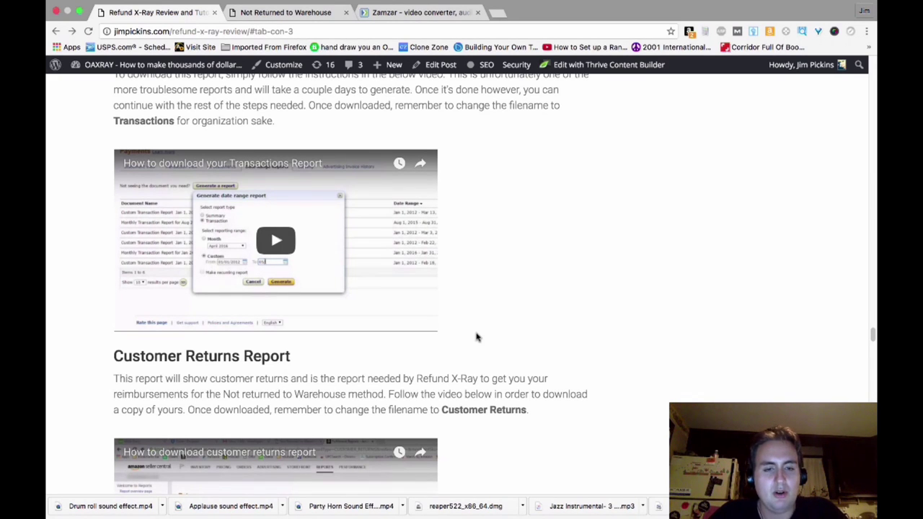
pyautogui.scroll(-11, 477, 336)
pyautogui.scroll(3, 477, 336)
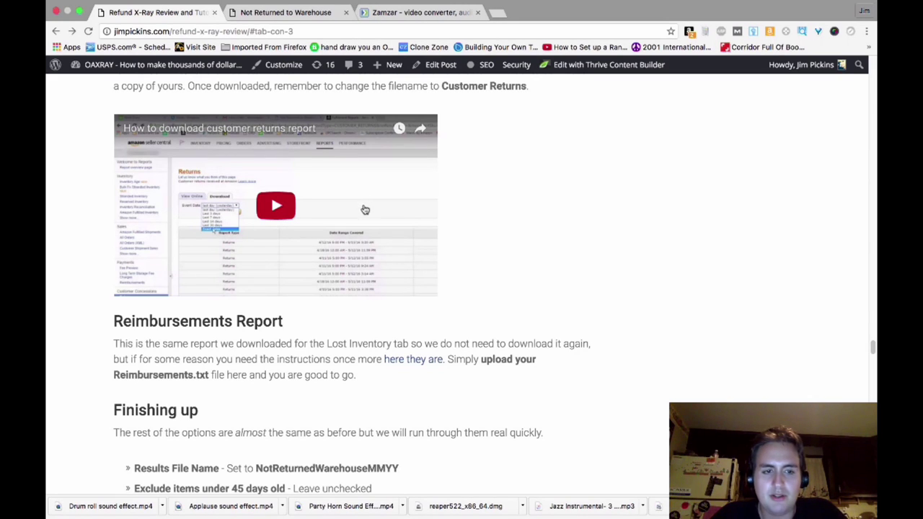
# Read the Reimbursements Report and Finishing up sections, and view the enlarged screenshot of the completed Not Returned to Warehouse form
pyautogui.scroll(-1, 469, 264)
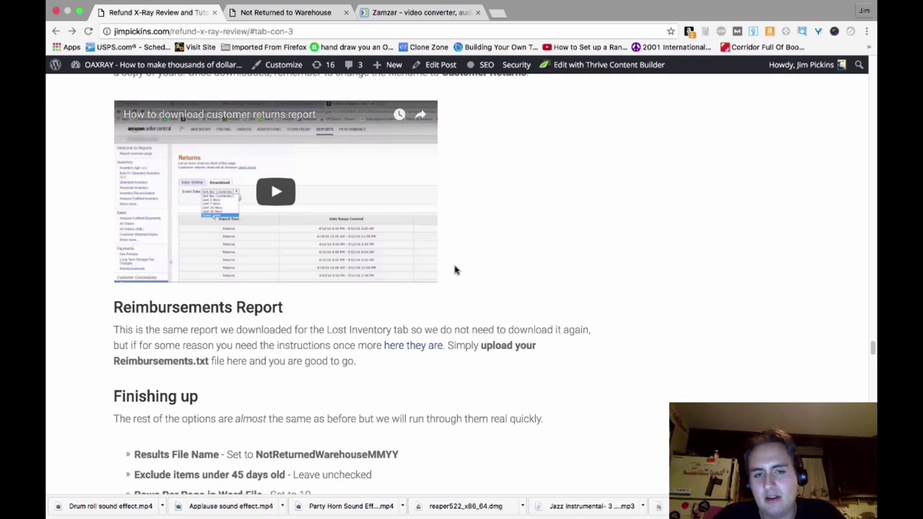
pyautogui.scroll(-5, 459, 269)
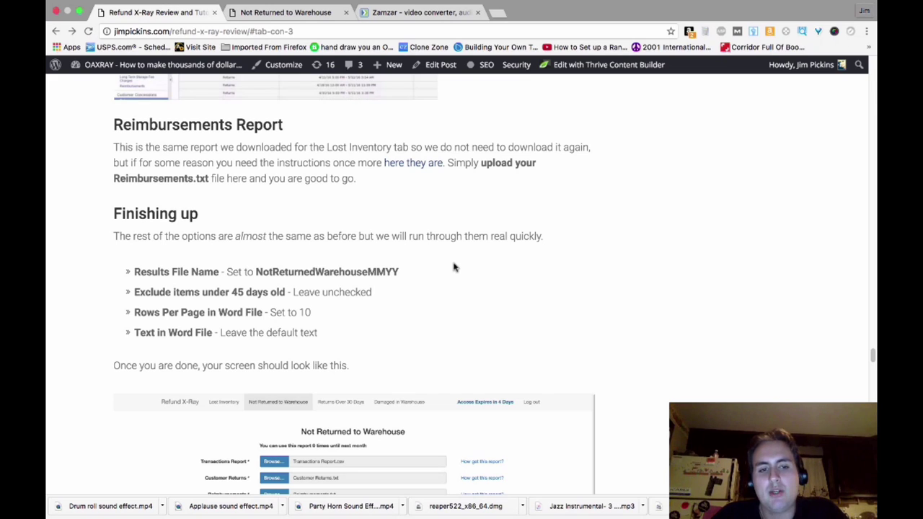
pyautogui.scroll(-1, 453, 268)
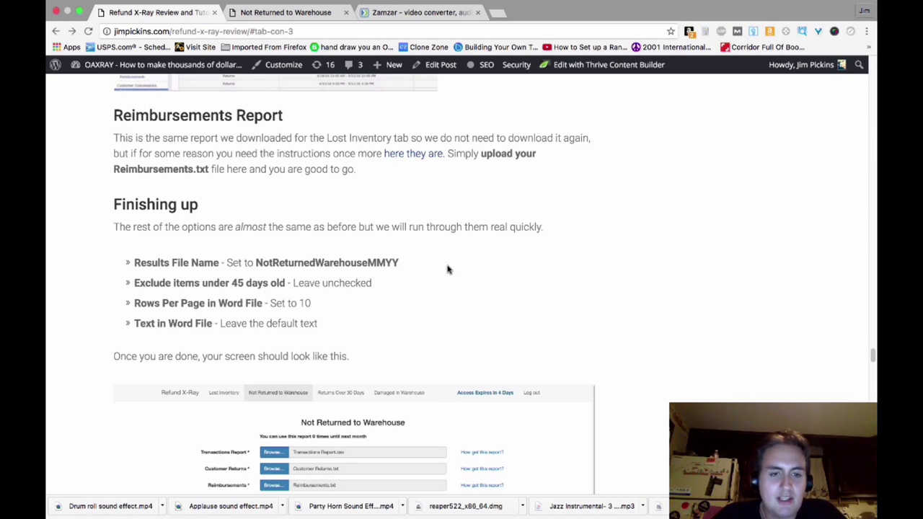
pyautogui.scroll(-1, 447, 270)
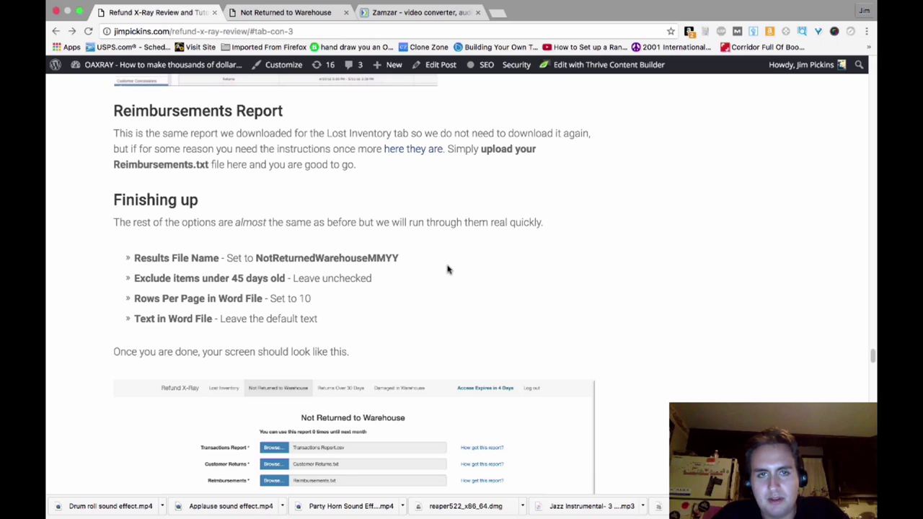
pyautogui.scroll(-10, 447, 270)
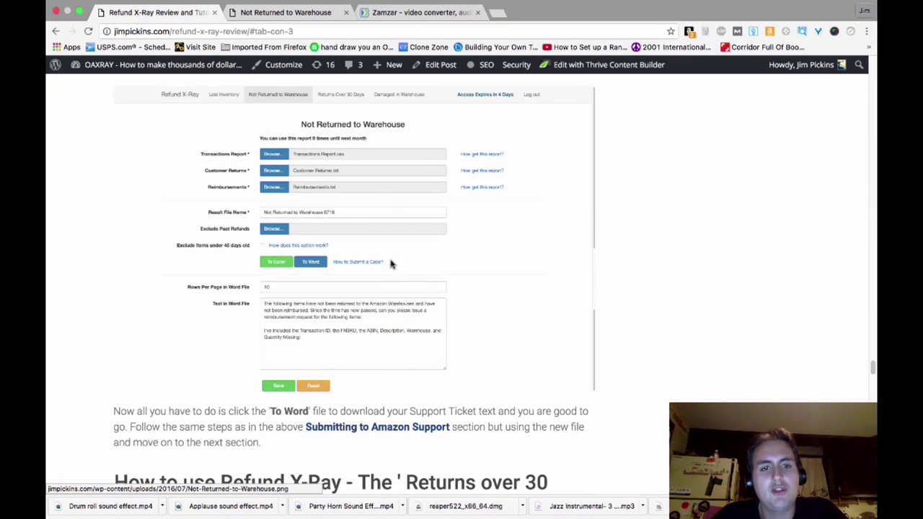
pyautogui.click(391, 265)
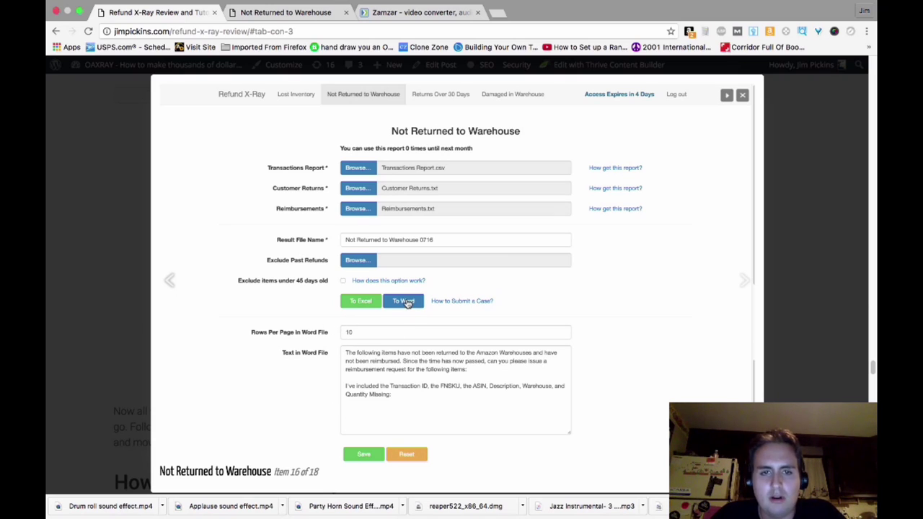
pyautogui.click(73, 362)
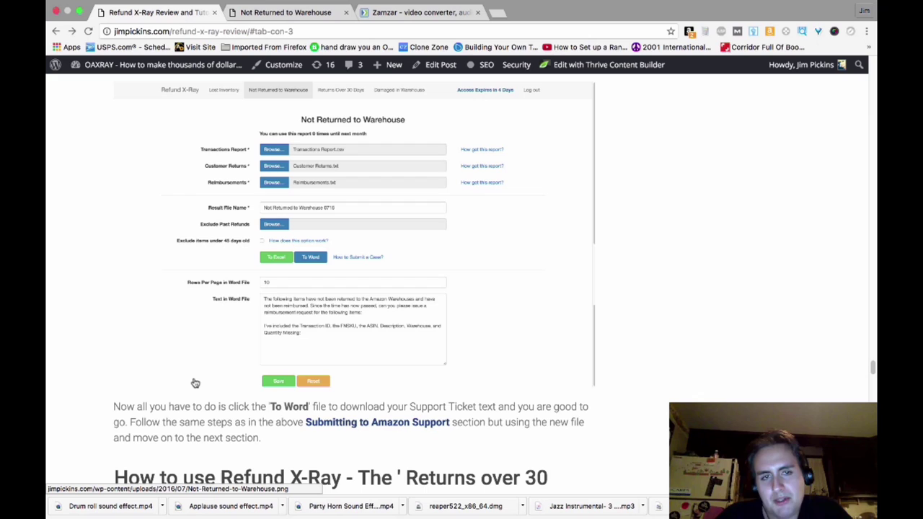
# Find the article's Returns over 30 days section and open the matching report page on the Refund X-Ray site
pyautogui.scroll(-3, 195, 382)
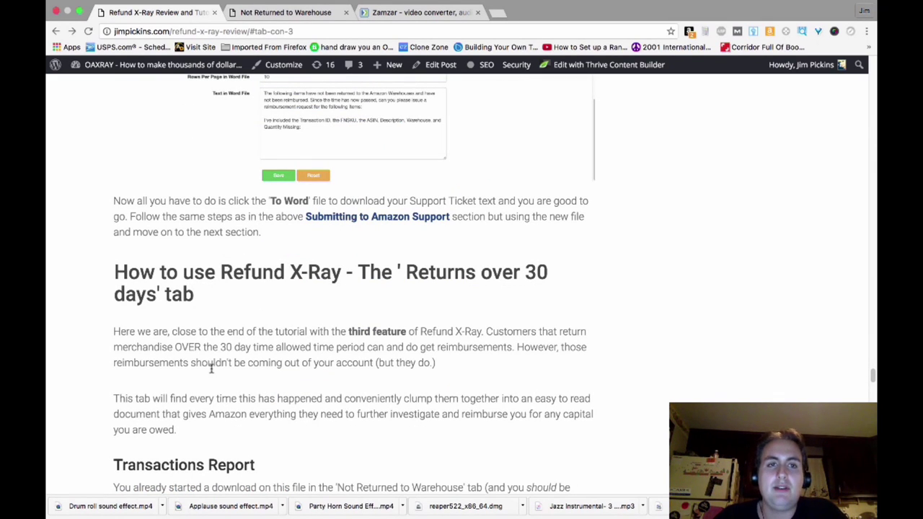
pyautogui.click(297, 8)
pyautogui.click(433, 76)
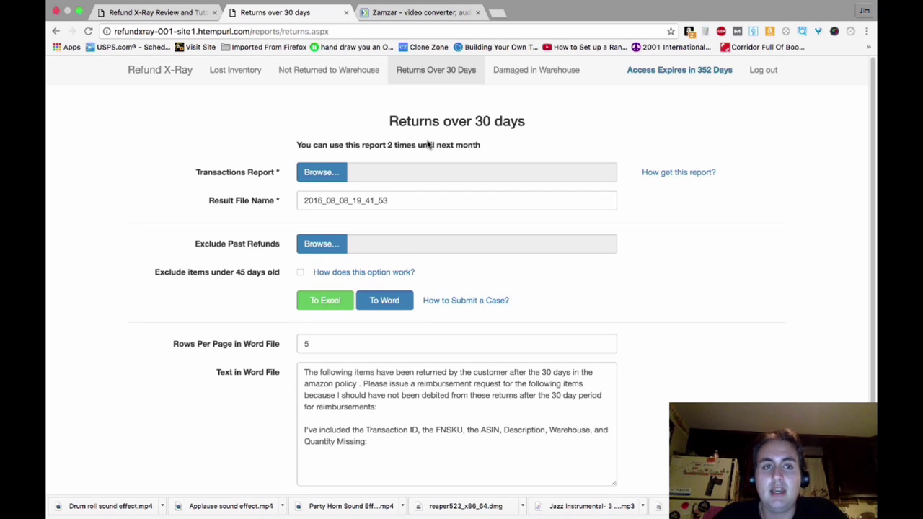
# Read the article's Returns over 30 days instructions and settings, and view the enlarged screenshot of the completed form
pyautogui.click(175, 26)
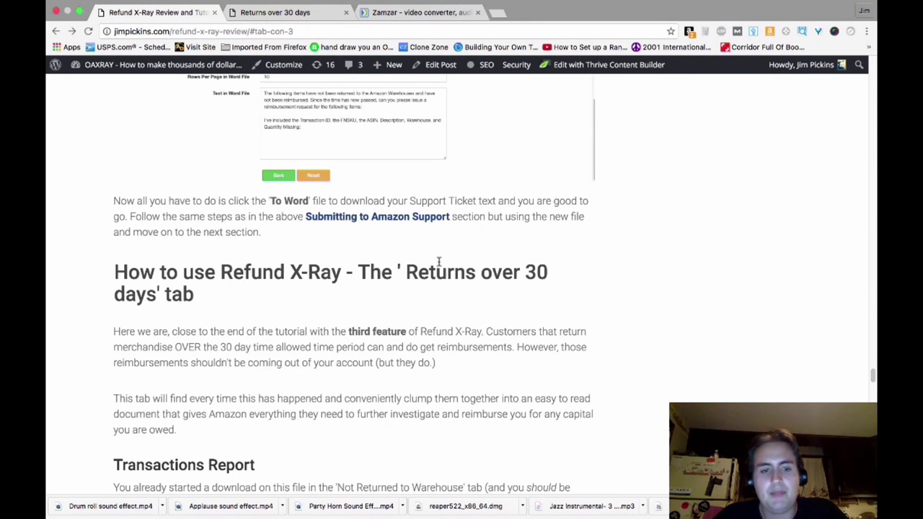
pyautogui.scroll(-5, 438, 261)
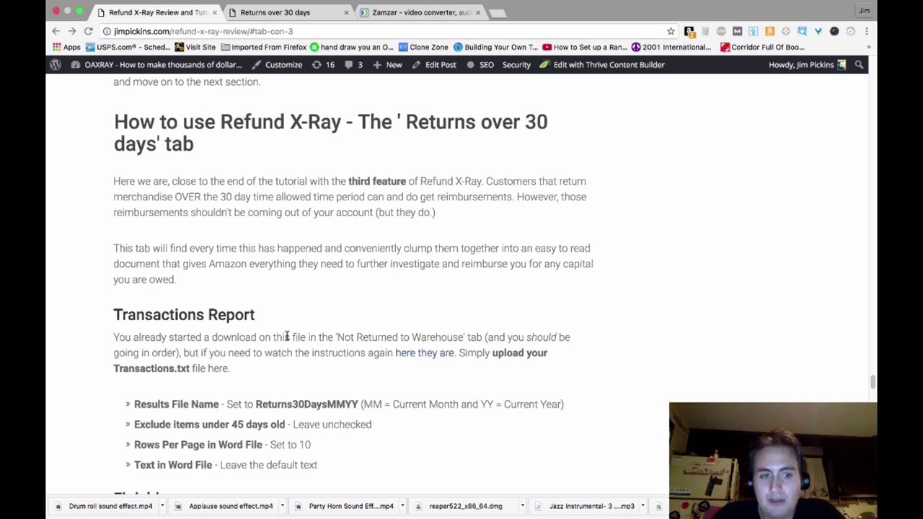
pyautogui.scroll(-2, 200, 380)
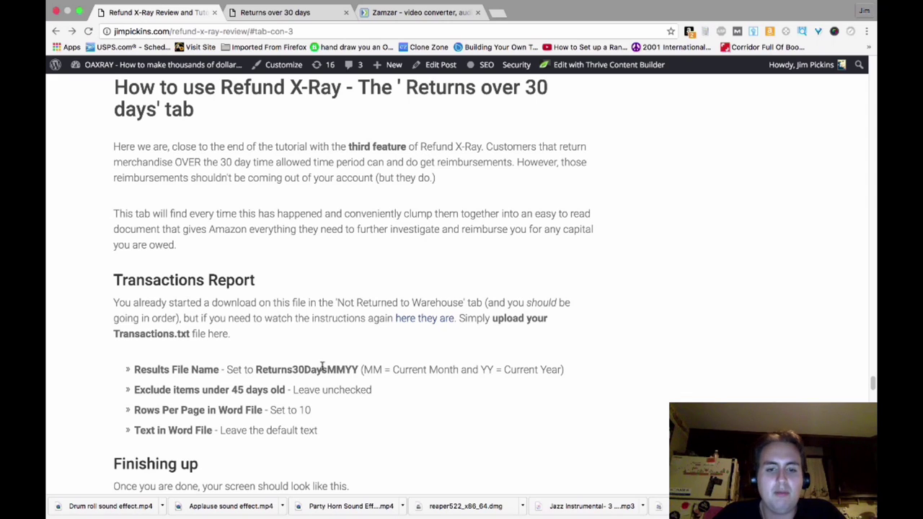
pyautogui.scroll(-5, 323, 368)
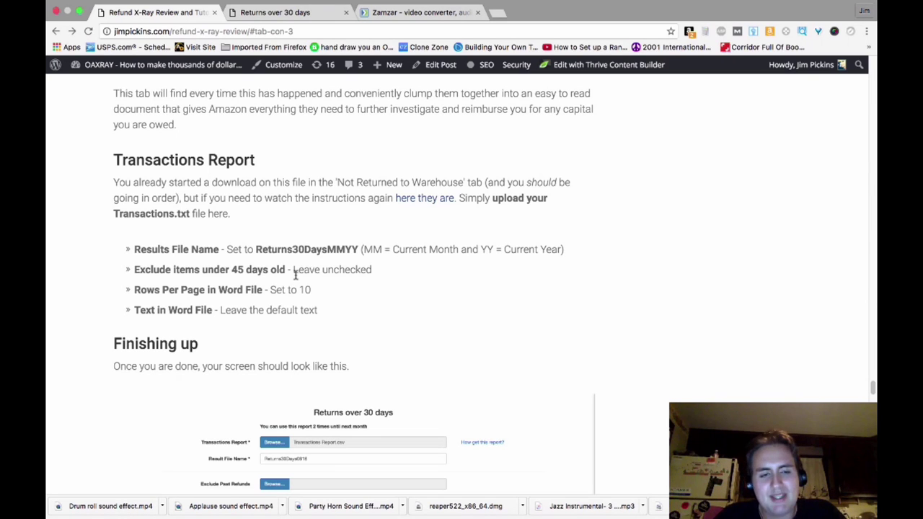
pyautogui.scroll(-10, 295, 274)
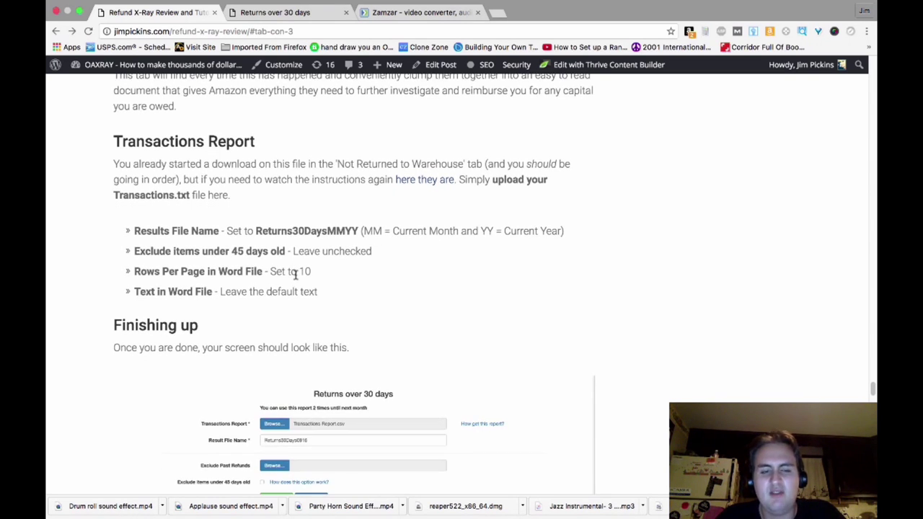
pyautogui.click(341, 265)
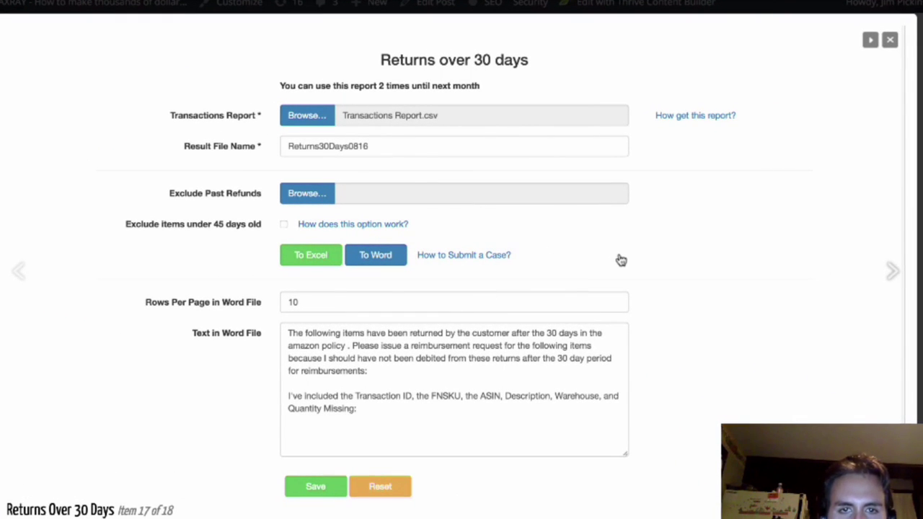
pyautogui.press('Escape')
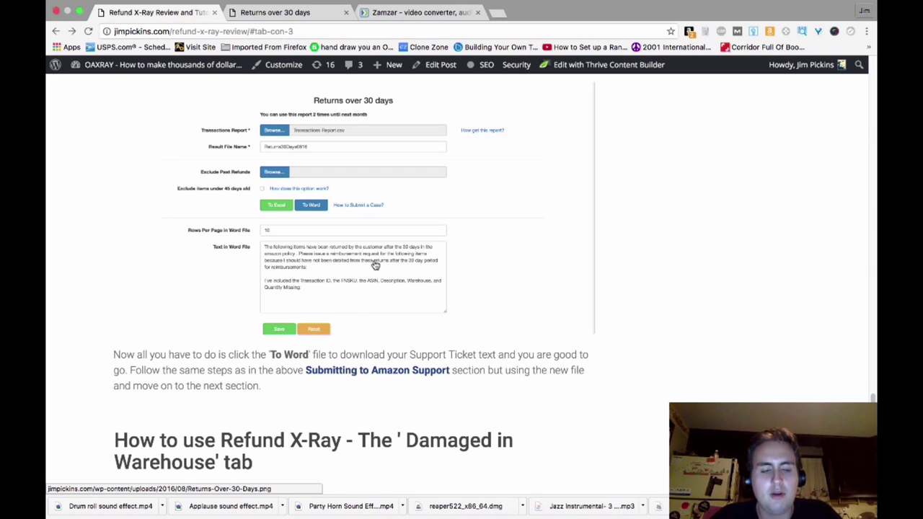
# Read the article's Damaged in Warehouse instructions and settings, and open the Damaged in Warehouse report page on the Refund X-Ray site
pyautogui.scroll(-3, 380, 261)
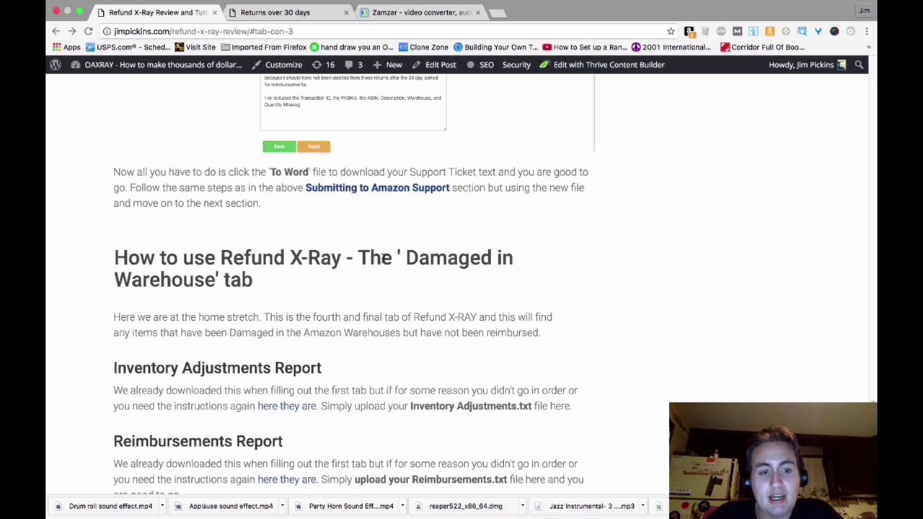
pyautogui.scroll(-2, 382, 260)
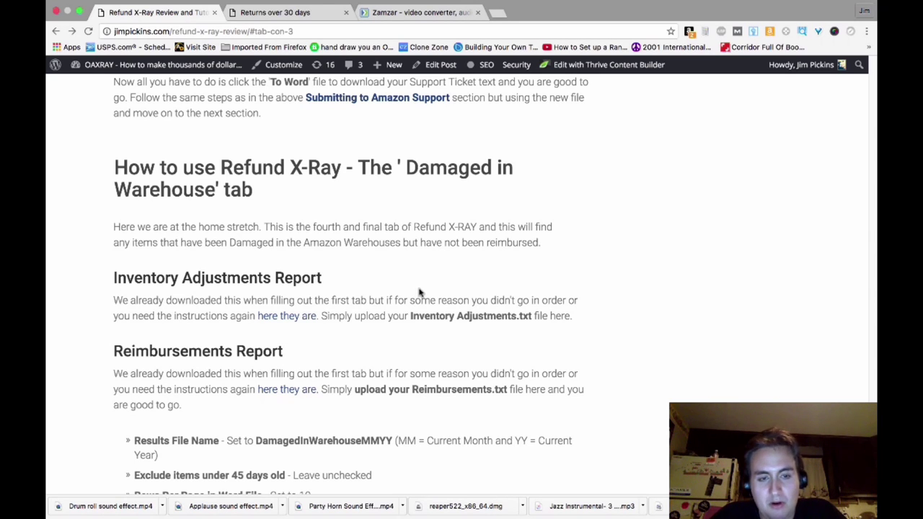
pyautogui.scroll(-1, 420, 292)
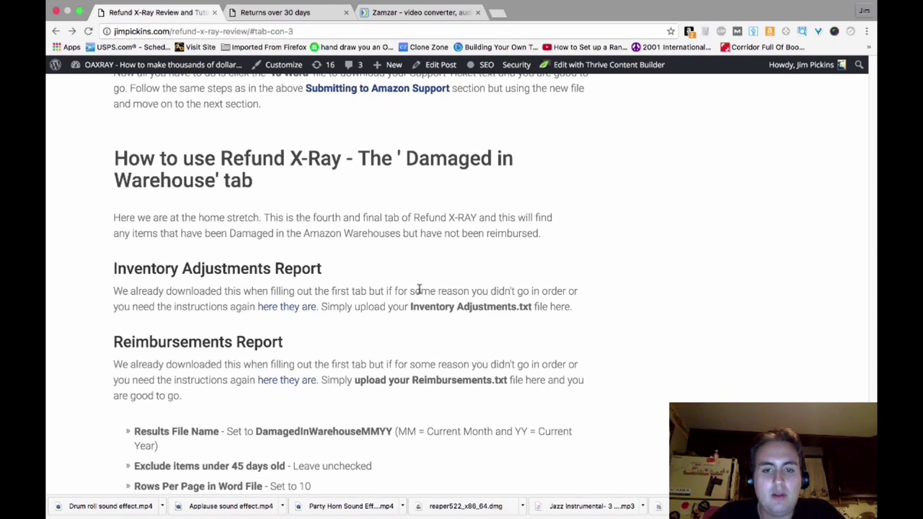
pyautogui.scroll(-2, 421, 289)
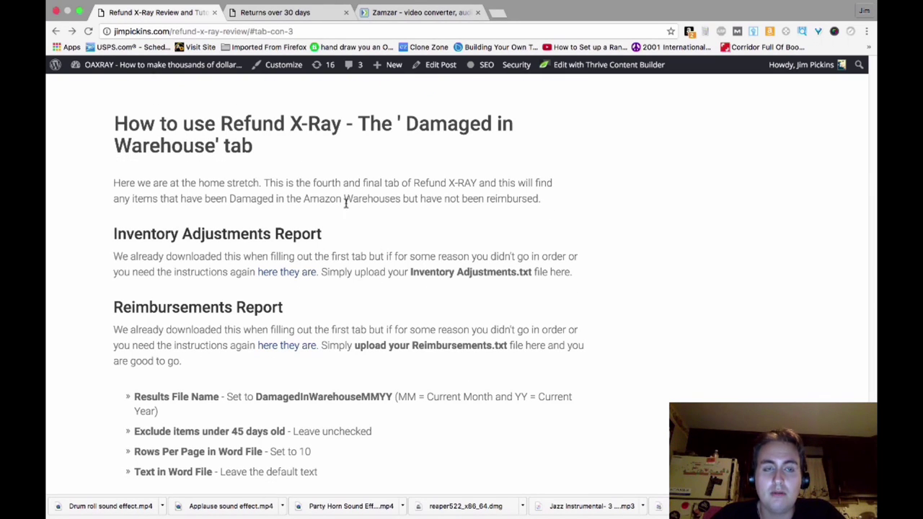
pyautogui.click(313, 15)
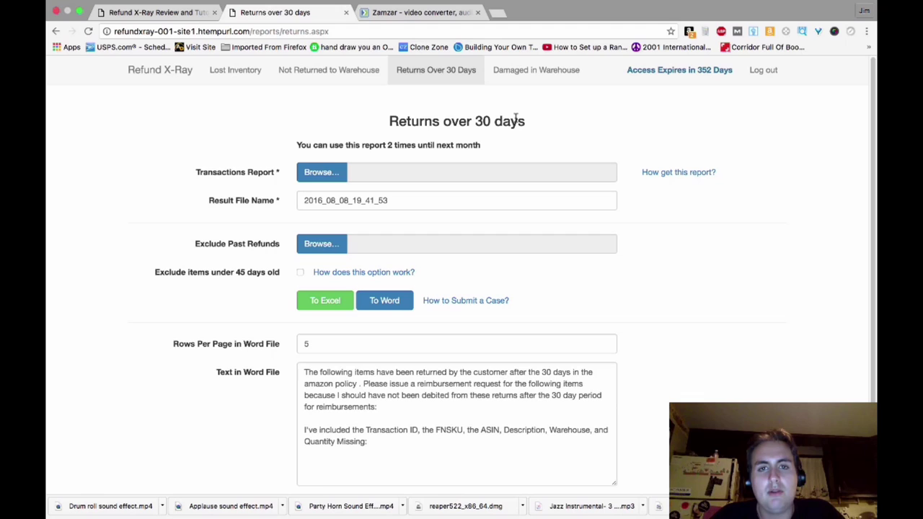
pyautogui.click(531, 71)
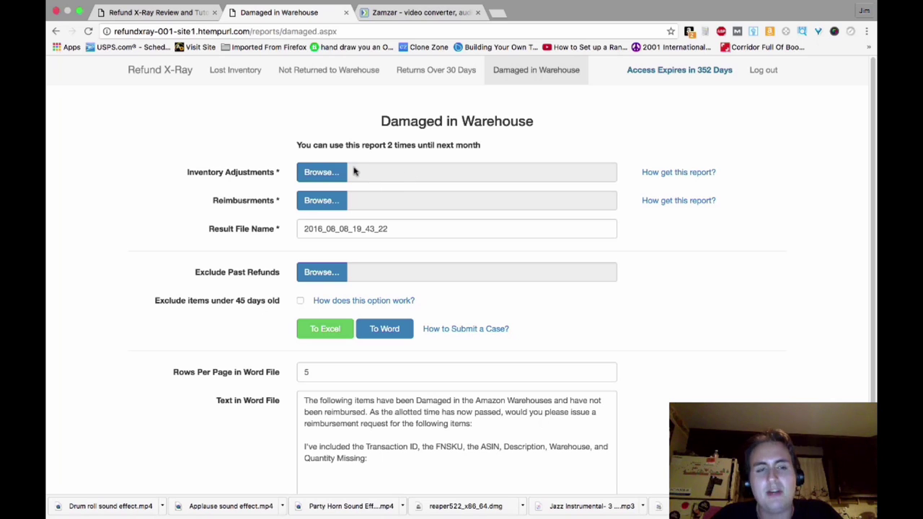
# Return to the article, read its Damaged in Warehouse settings, and view the enlarged screenshot of the completed form
pyautogui.click(184, 13)
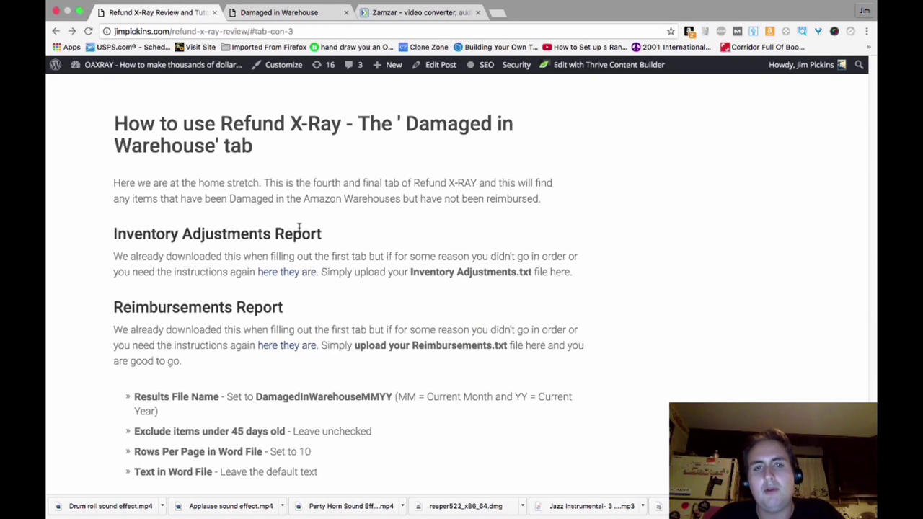
pyautogui.scroll(-2, 299, 228)
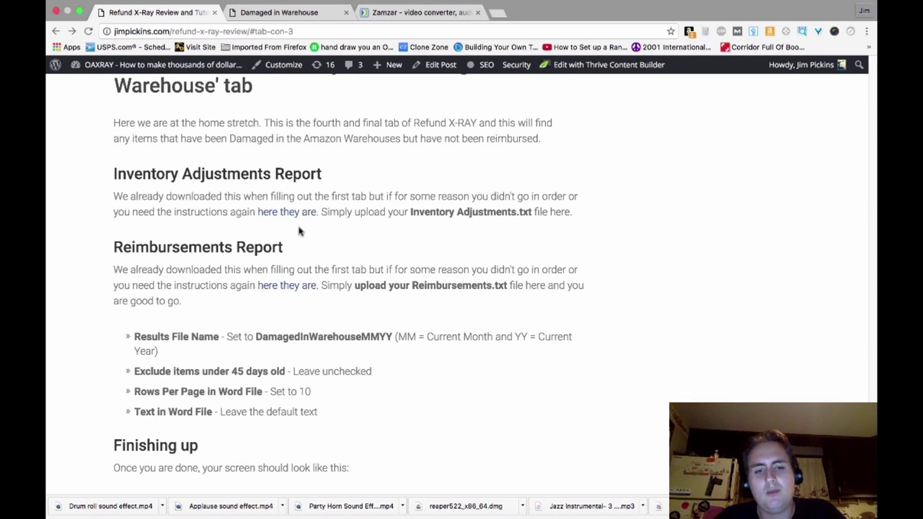
pyautogui.scroll(-1, 300, 230)
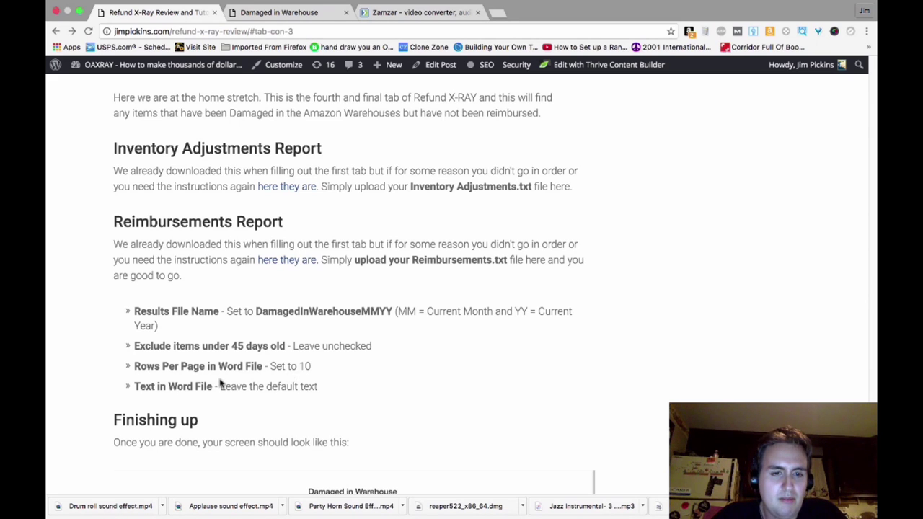
pyautogui.scroll(-1, 222, 385)
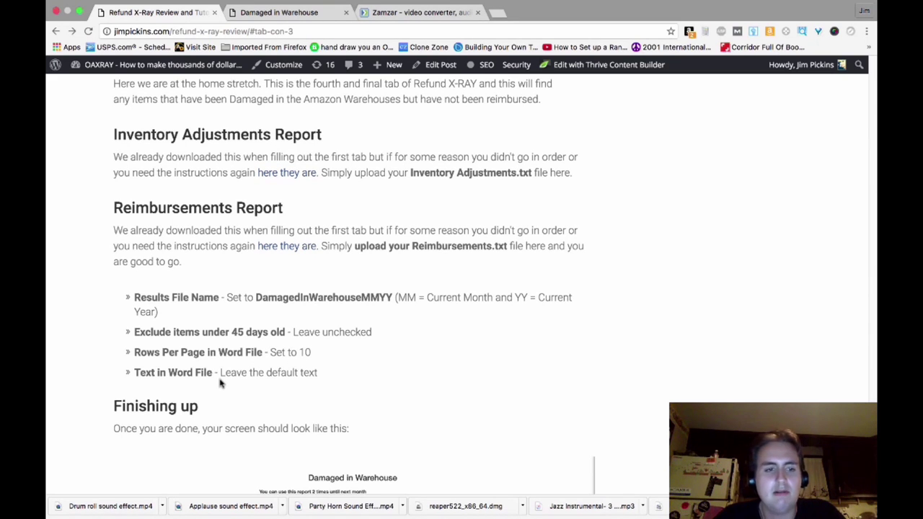
pyautogui.scroll(-2, 202, 360)
pyautogui.scroll(-10, 190, 334)
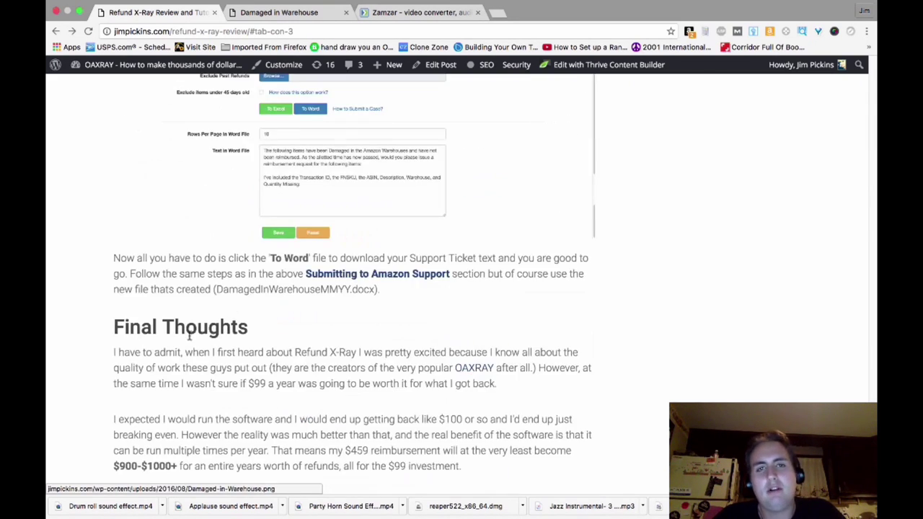
pyautogui.click(325, 234)
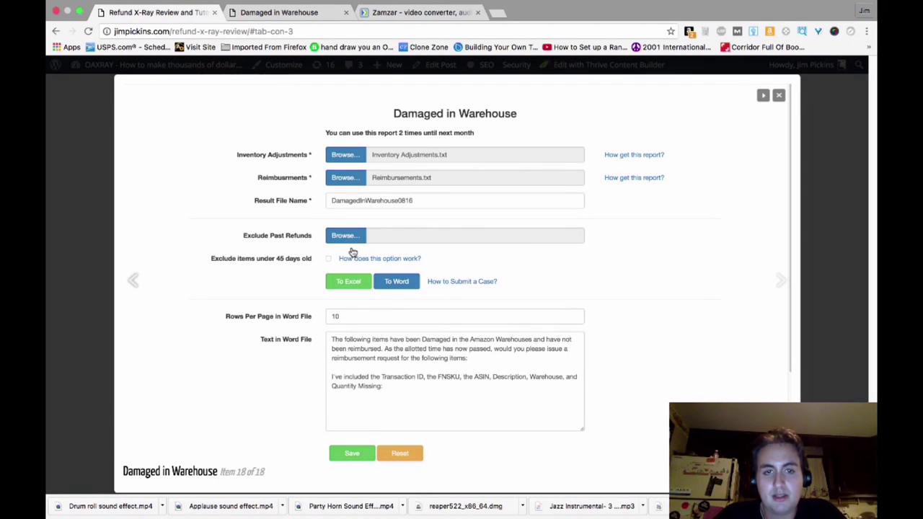
pyautogui.click(89, 309)
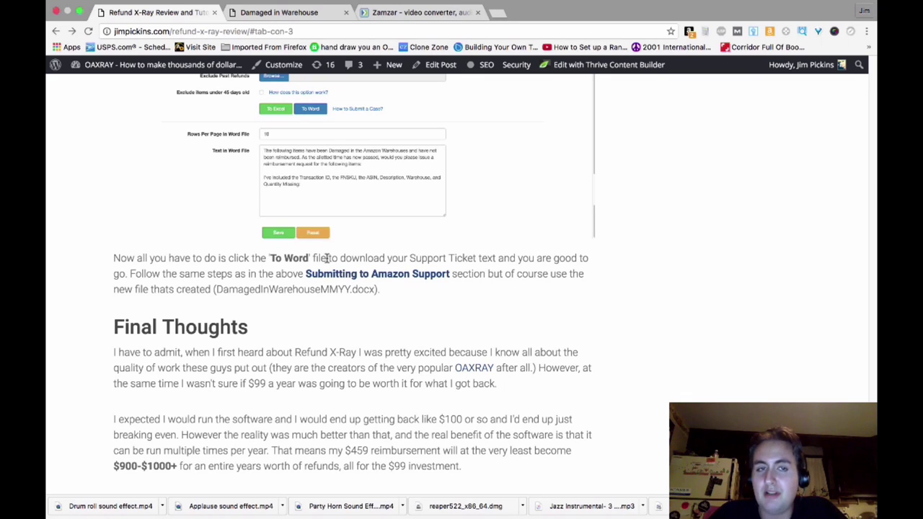
# Read the opening paragraphs of the article's Final Thoughts section about the software's yearly cost and expected reimbursements
pyautogui.scroll(-1, 352, 294)
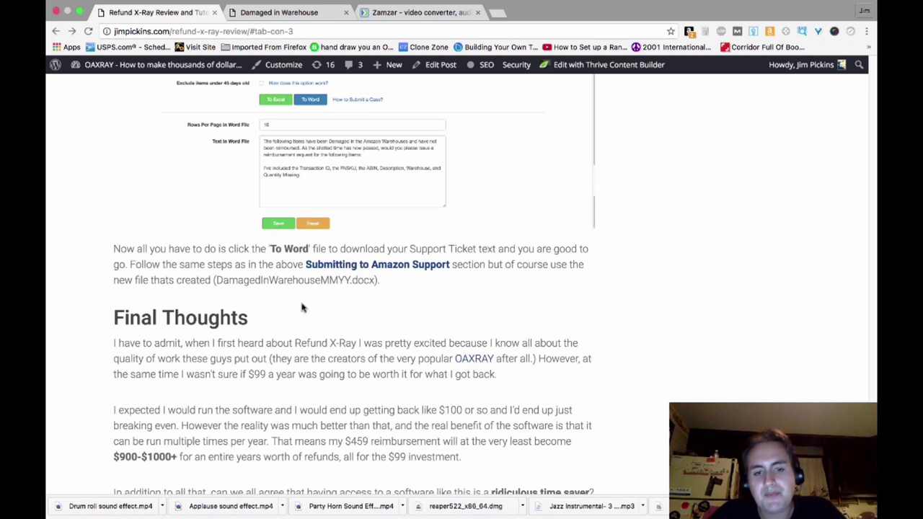
pyautogui.scroll(-1, 303, 308)
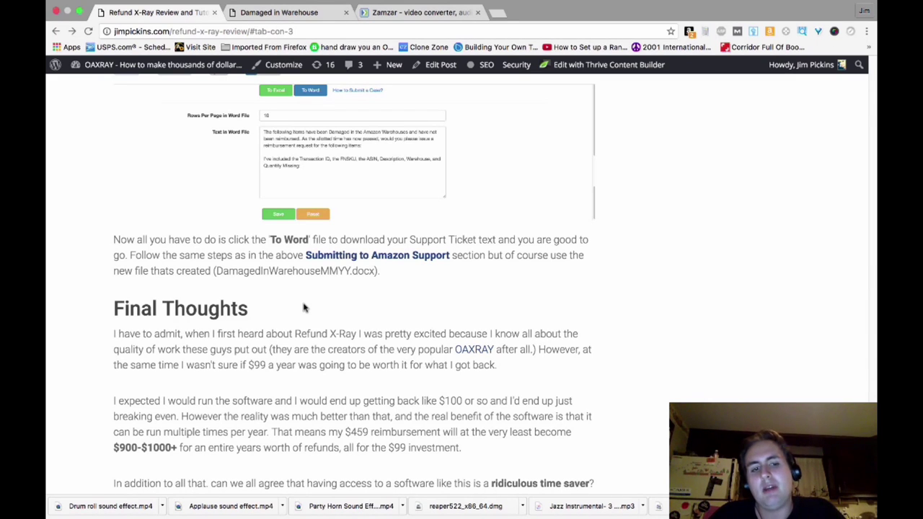
pyautogui.scroll(-1, 333, 328)
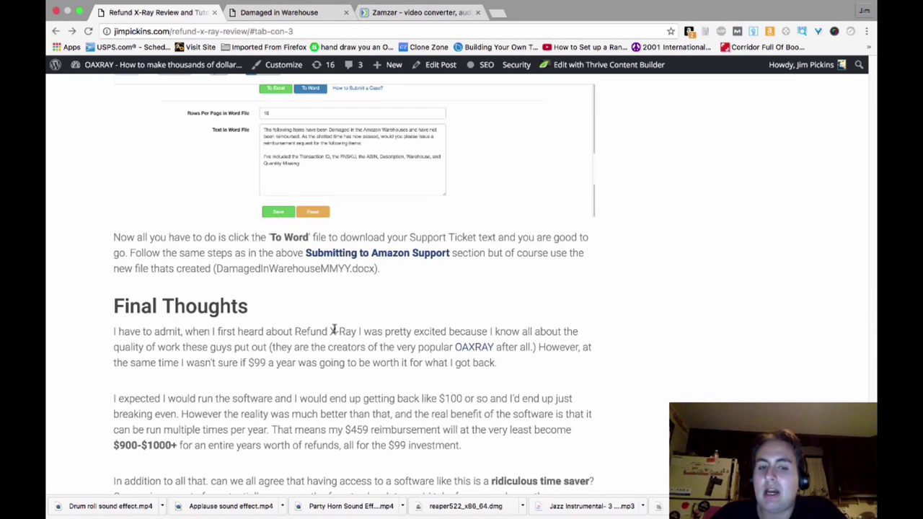
pyautogui.scroll(-3, 336, 328)
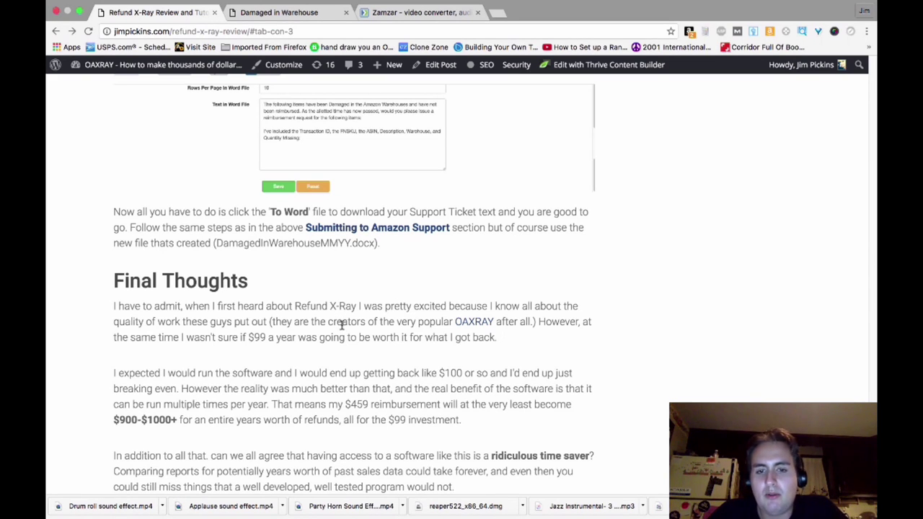
pyautogui.scroll(-3, 344, 327)
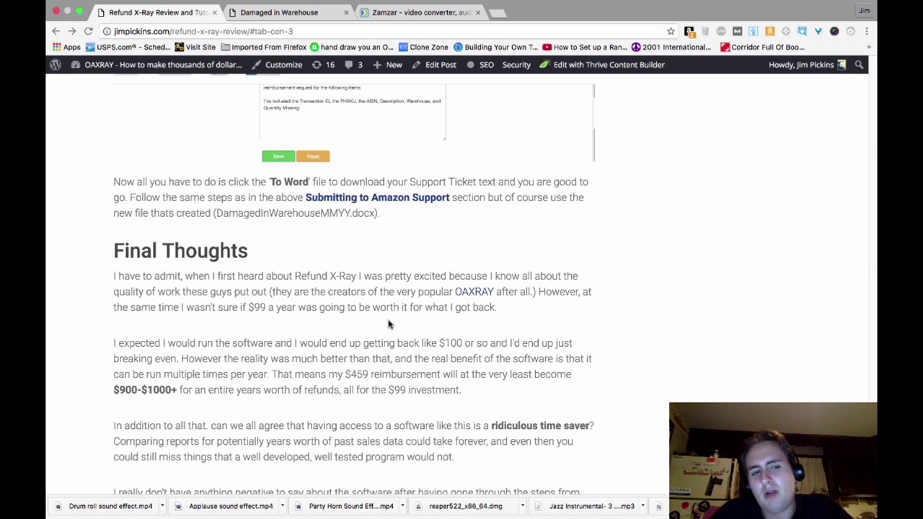
pyautogui.scroll(-1, 390, 321)
pyautogui.scroll(-1, 391, 322)
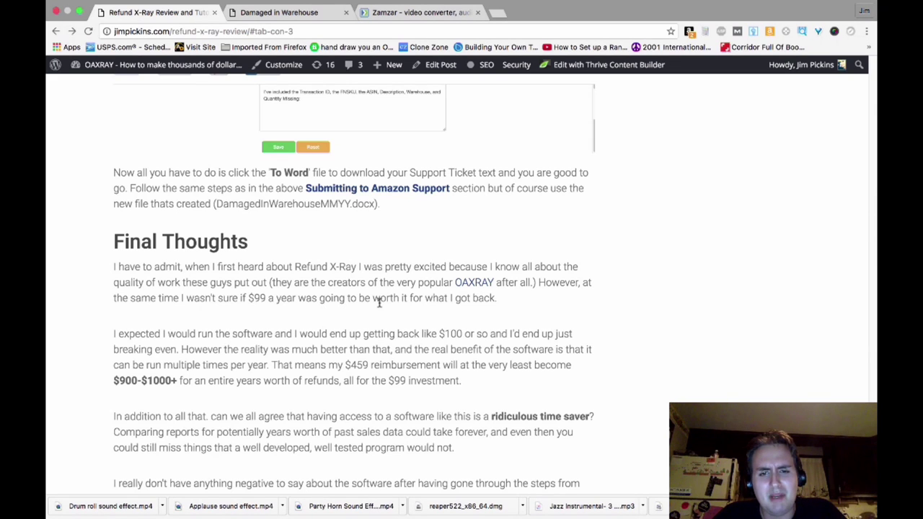
pyautogui.scroll(-1, 378, 303)
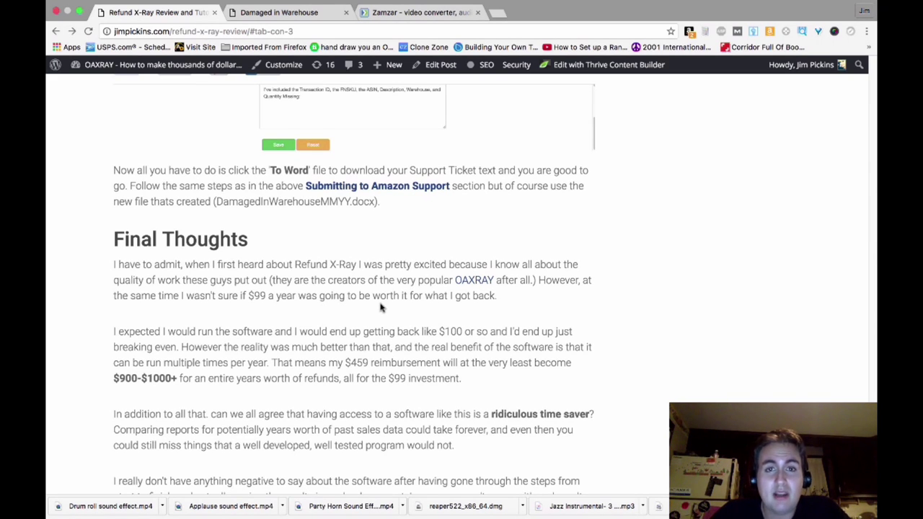
pyautogui.scroll(-1, 381, 307)
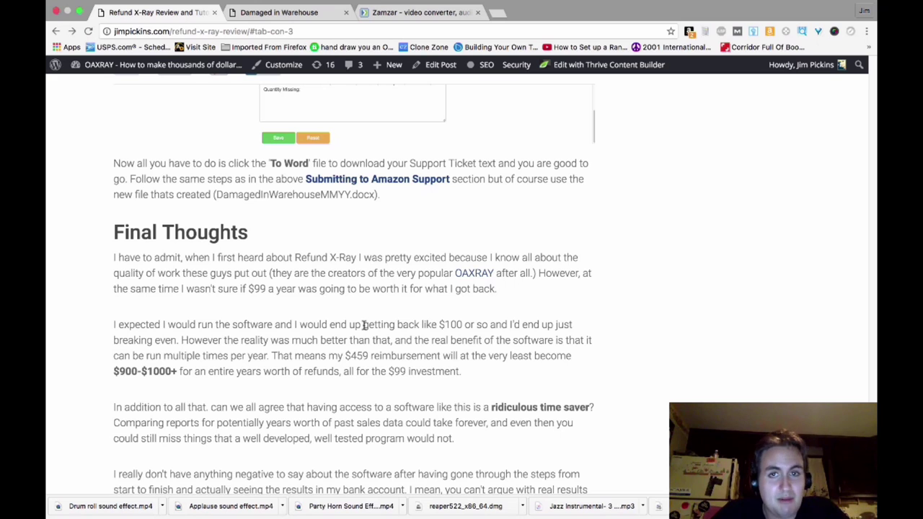
pyautogui.scroll(-2, 364, 325)
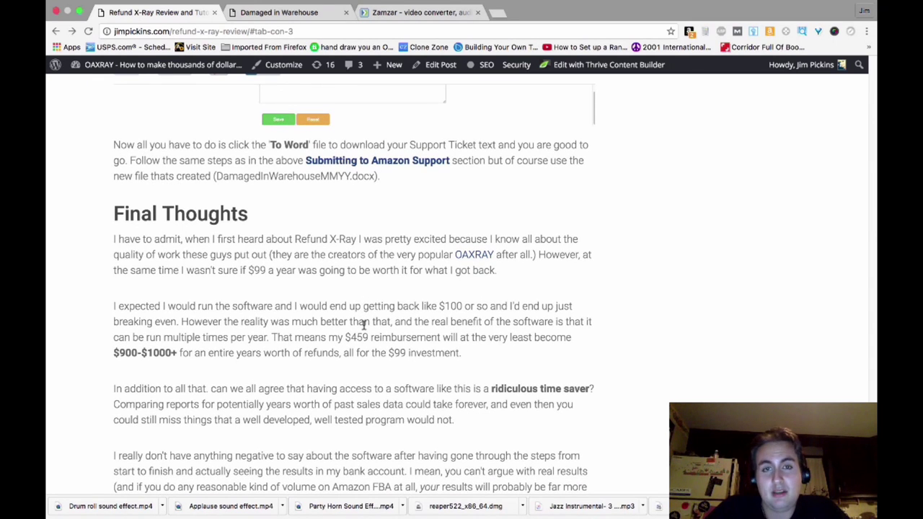
pyautogui.scroll(-5, 364, 325)
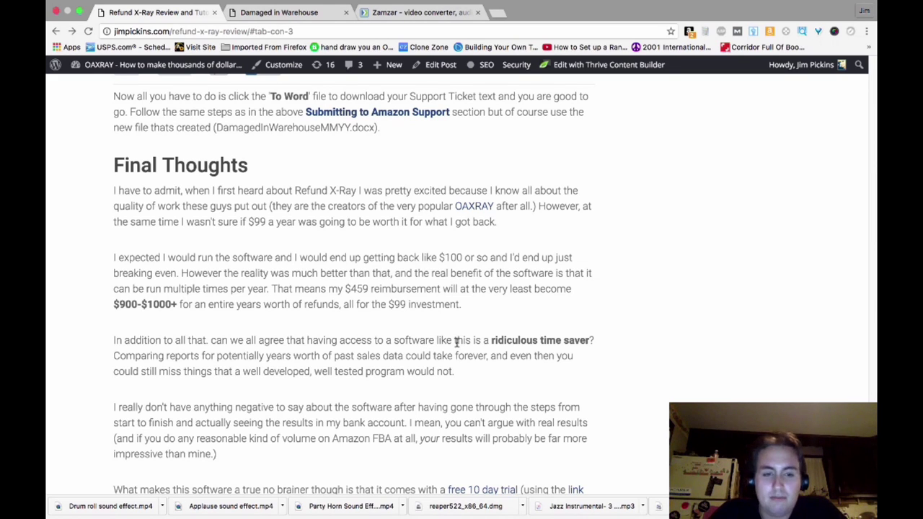
# Read the Final Thoughts paragraphs on time savings and the author's overall verdict on the software
pyautogui.scroll(-1, 456, 343)
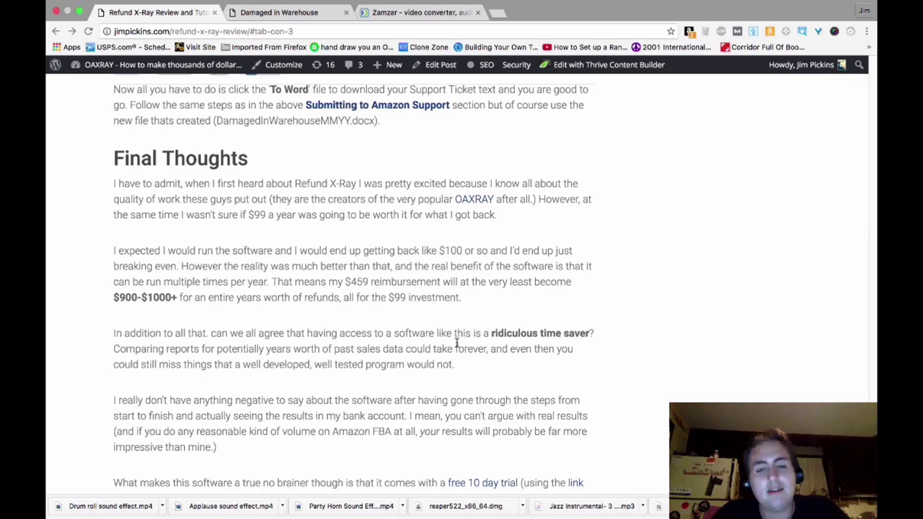
pyautogui.scroll(-1, 456, 343)
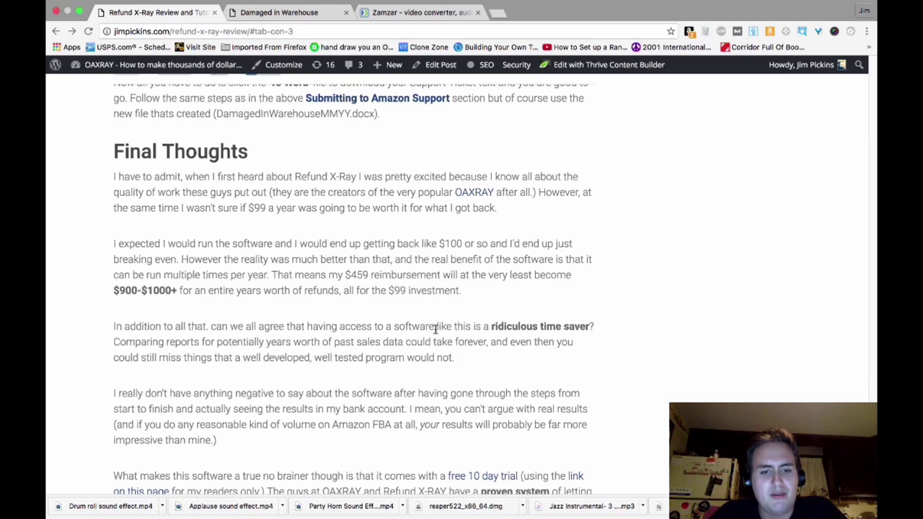
pyautogui.scroll(-1, 435, 329)
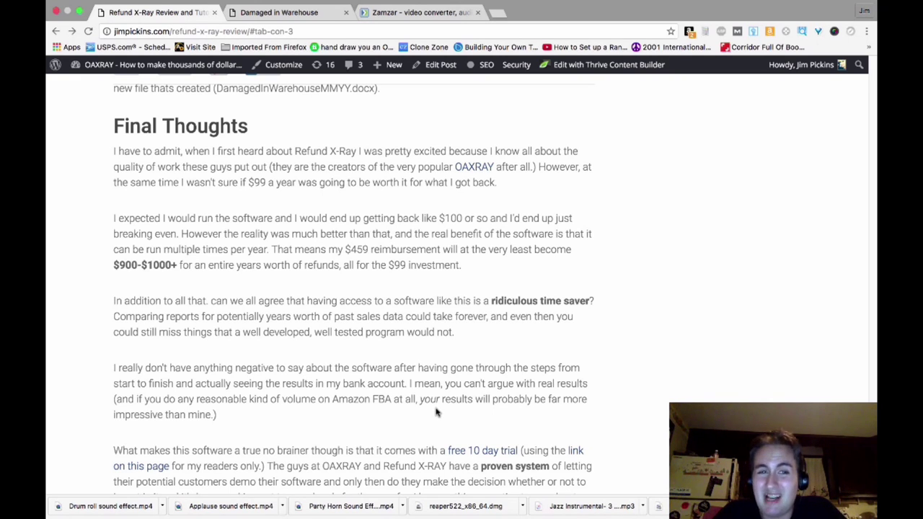
pyautogui.scroll(-2, 436, 412)
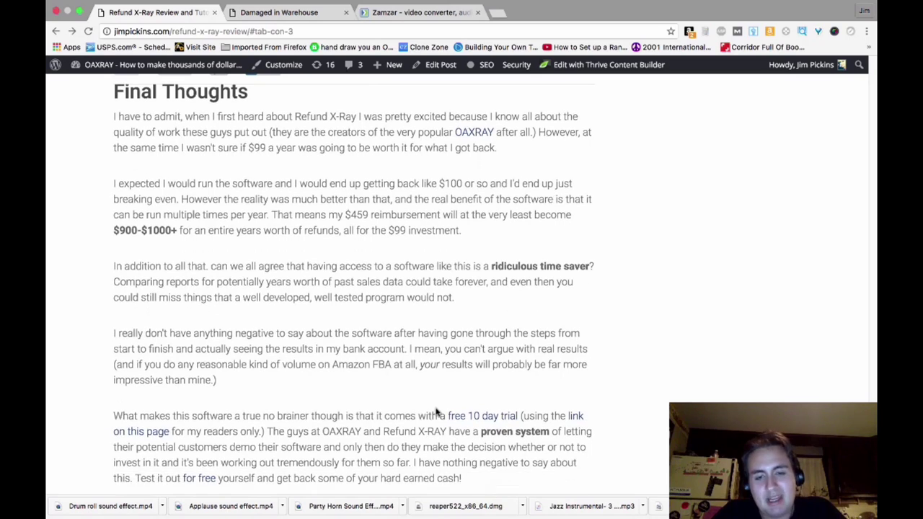
pyautogui.scroll(-1, 435, 411)
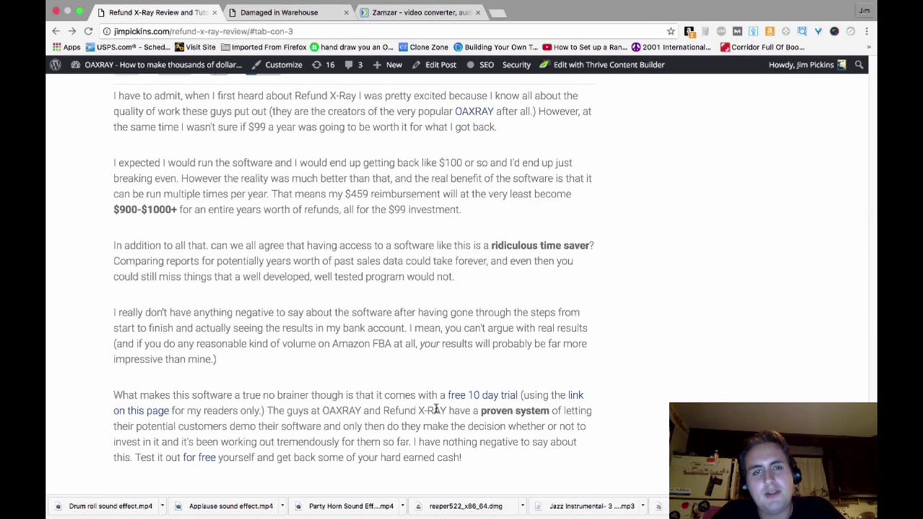
pyautogui.scroll(-1, 435, 408)
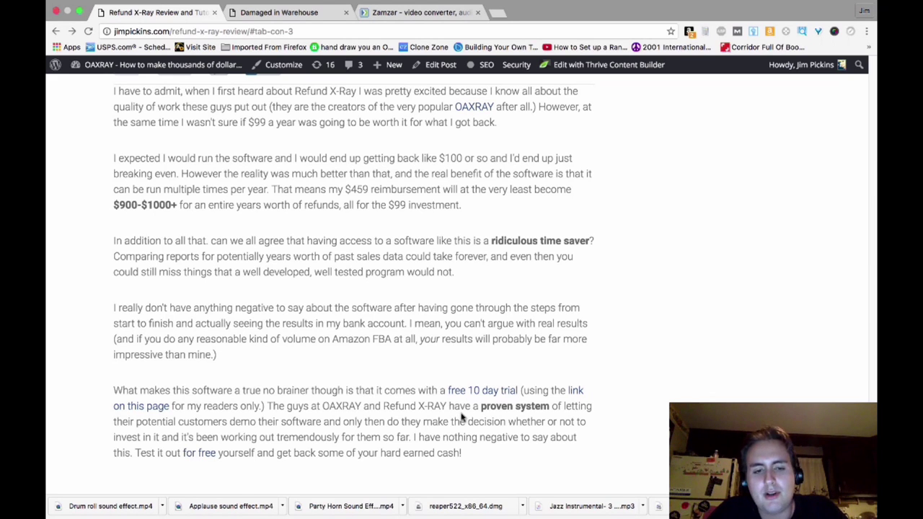
# Read the free 10-day trial paragraph and the extended trial subscription offer at the end of the article
pyautogui.scroll(-2, 462, 416)
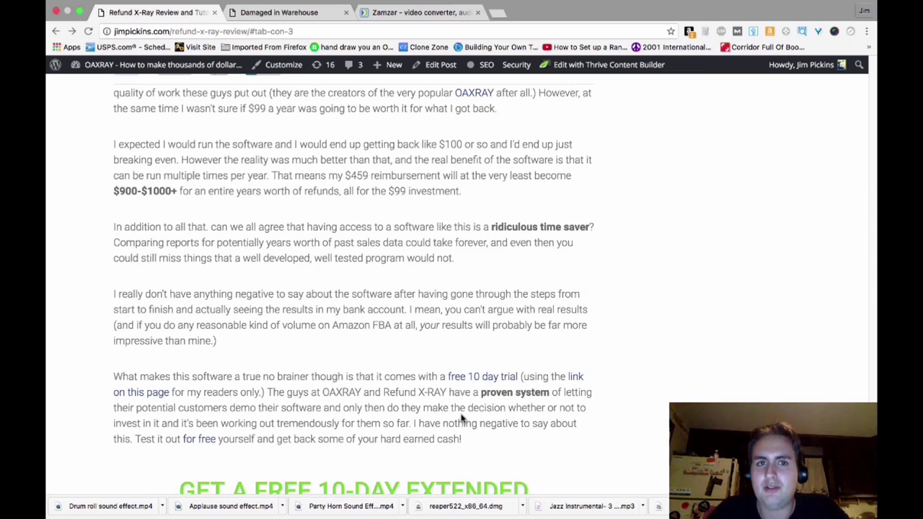
pyautogui.scroll(-2, 462, 417)
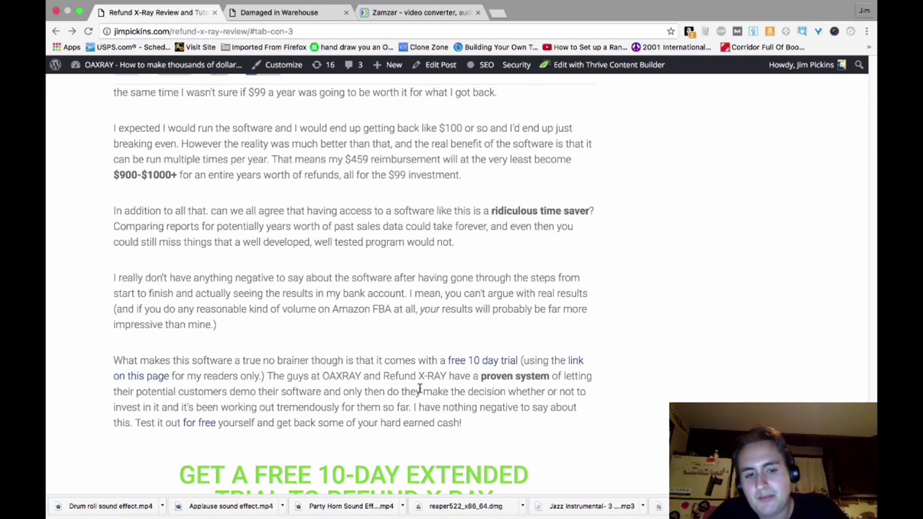
pyautogui.scroll(-1, 420, 390)
pyautogui.scroll(-4, 420, 389)
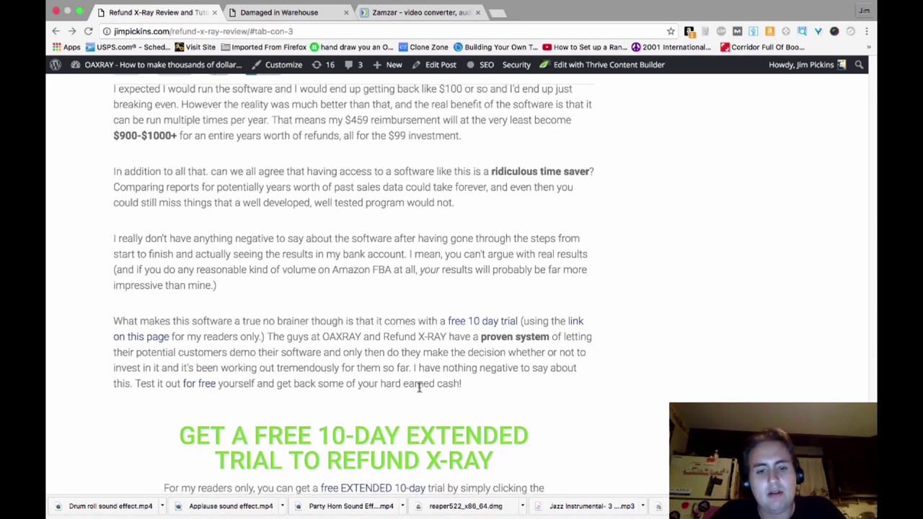
pyautogui.scroll(-2, 437, 298)
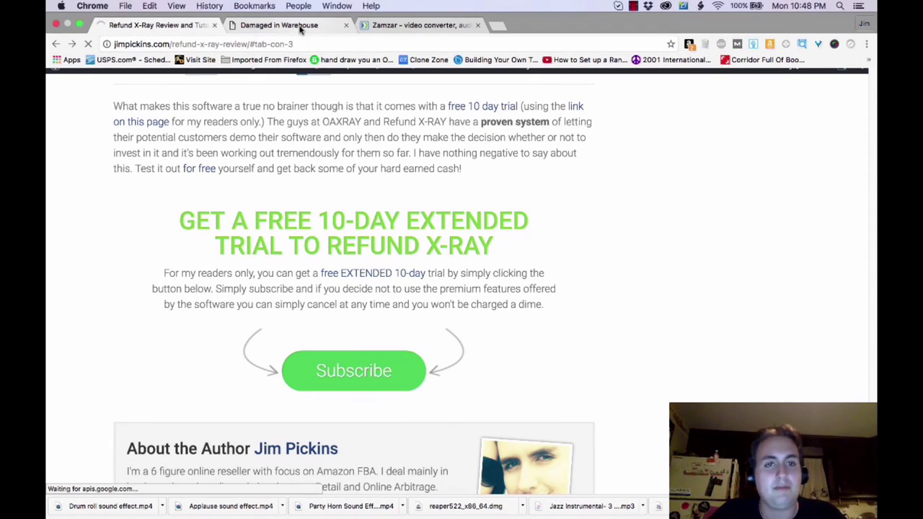
# Revisit the Damaged in Warehouse report page, and return to the article's opening "What is Refund X-ray?" section
pyautogui.click(300, 26)
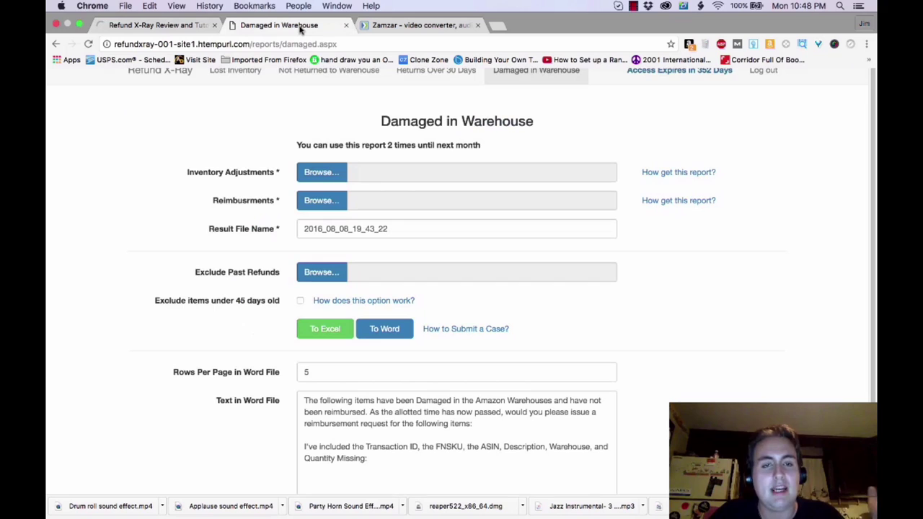
pyautogui.click(179, 27)
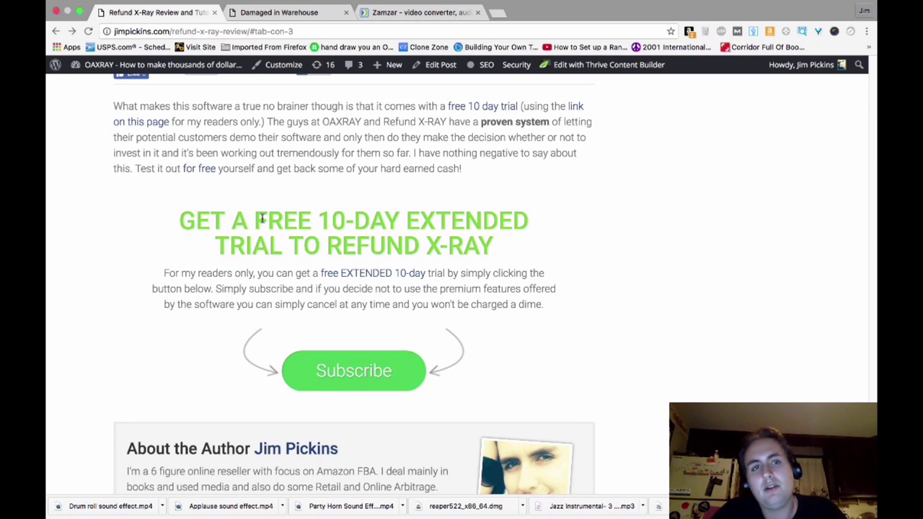
pyautogui.scroll(15, 262, 219)
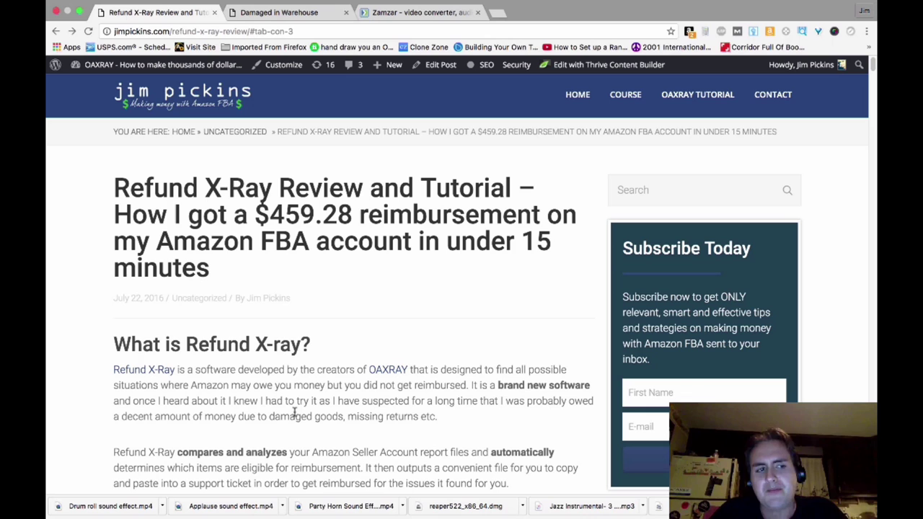
pyautogui.scroll(-1, 295, 414)
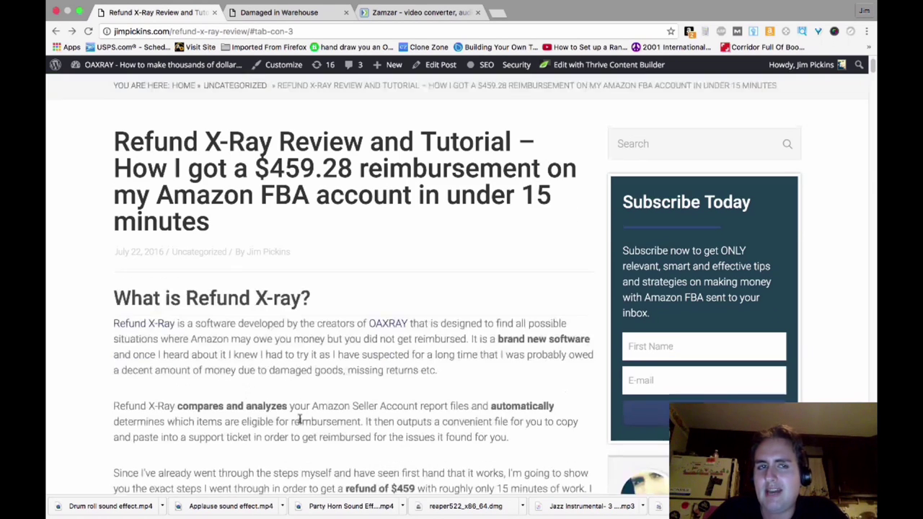
pyautogui.scroll(-1, 303, 418)
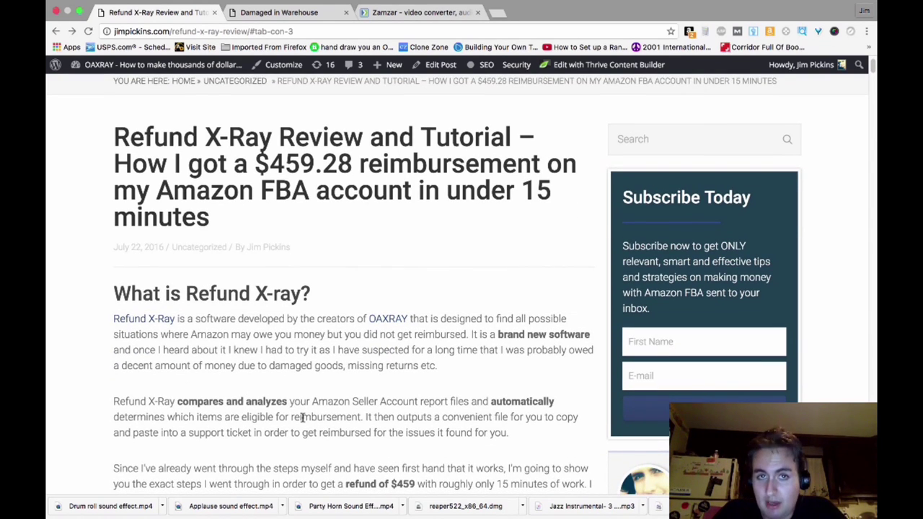